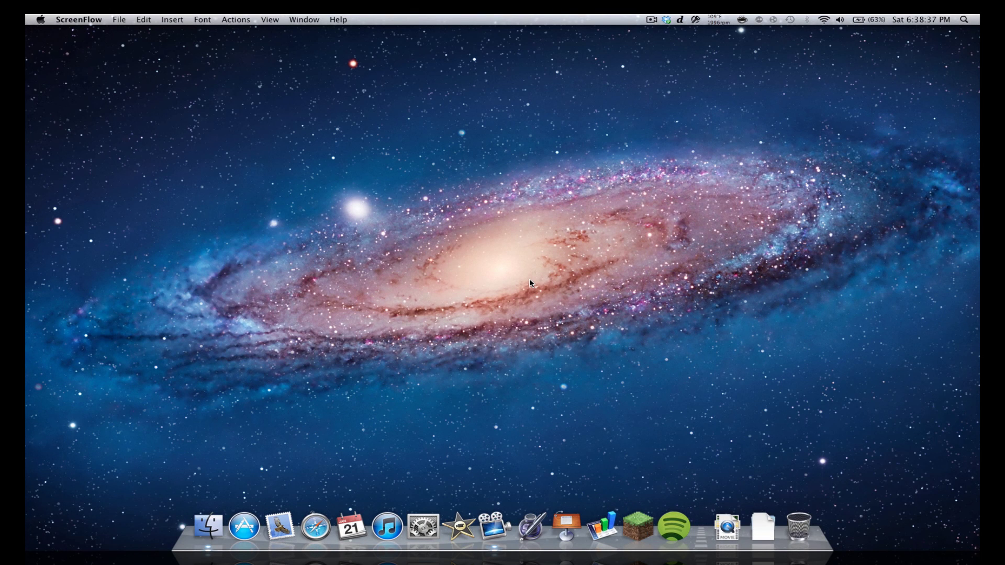
- Launch Pixelmator from Launchpad to bring up its Welcome window
{"action": "key", "text": "F4"}
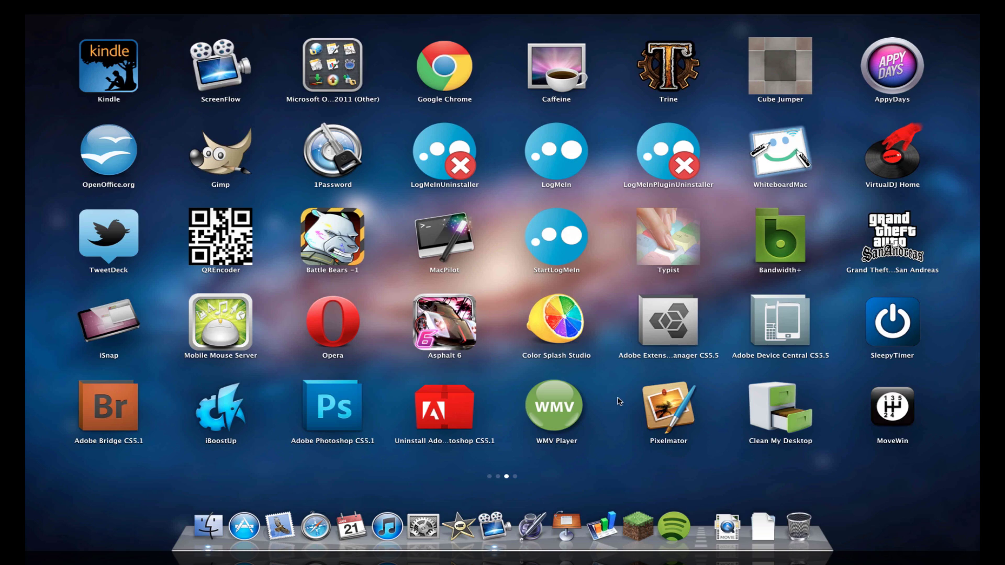
{"action": "left_click", "coordinate": [656, 421]}
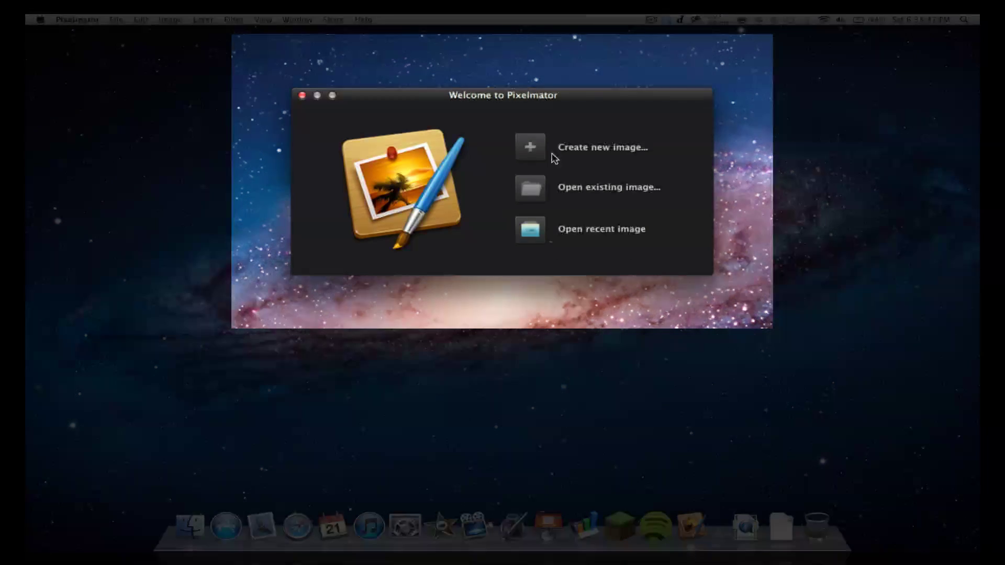
- Create a new blank image using the 320 x 480 iPhone Desktop preset
{"action": "left_click", "coordinate": [529, 155]}
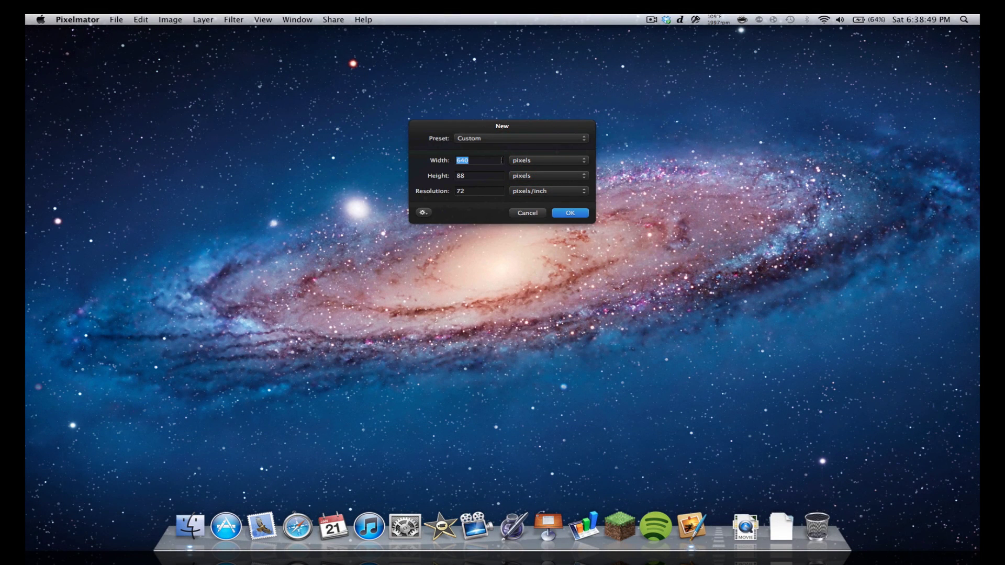
{"action": "left_click", "coordinate": [507, 141]}
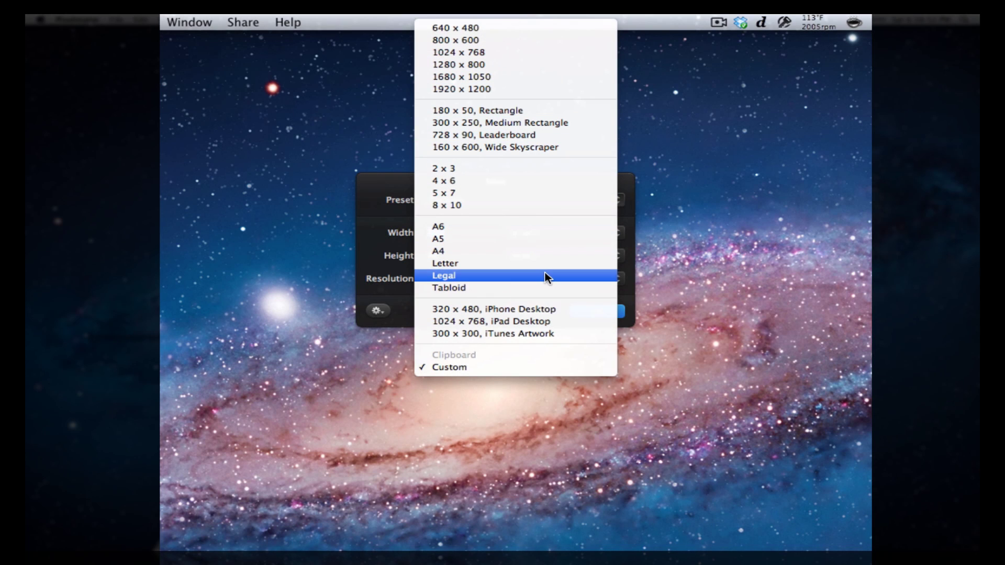
{"action": "left_click", "coordinate": [541, 310]}
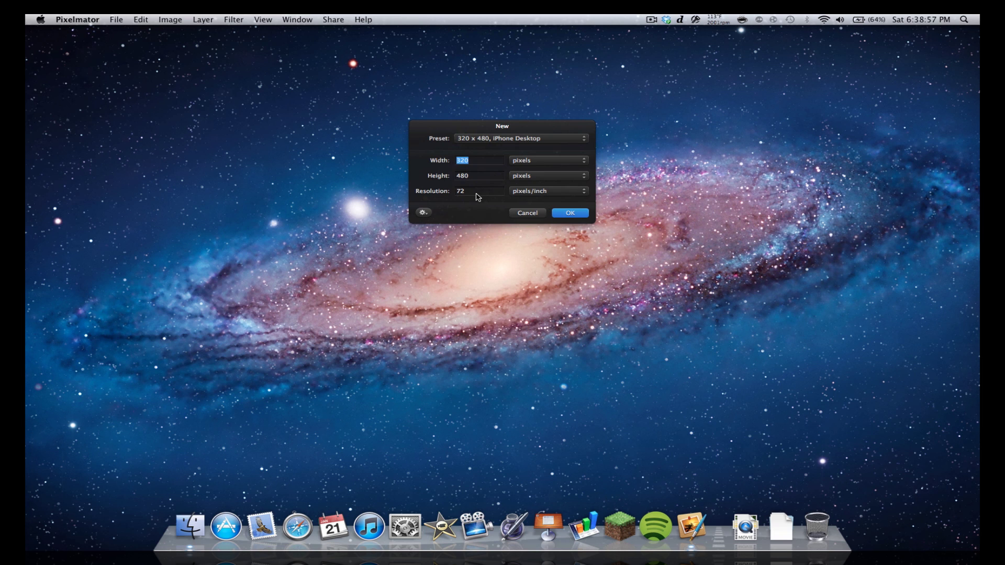
{"action": "left_click", "coordinate": [570, 212]}
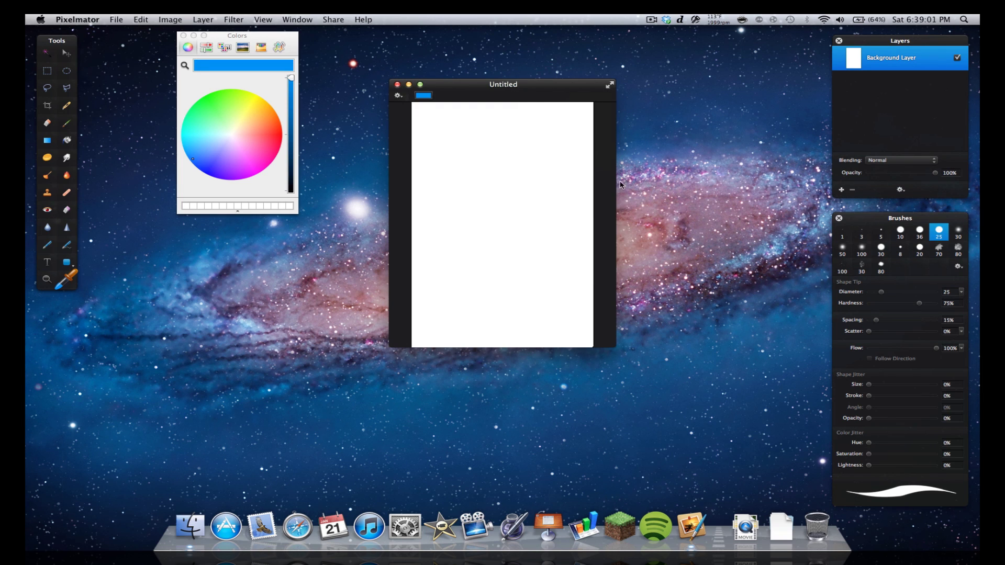
- Enlarge the Untitled window, toggle full screen on and off, and keep Normal blending
{"action": "left_click_drag", "start_coordinate": [616, 347], "coordinate": [682, 407]}
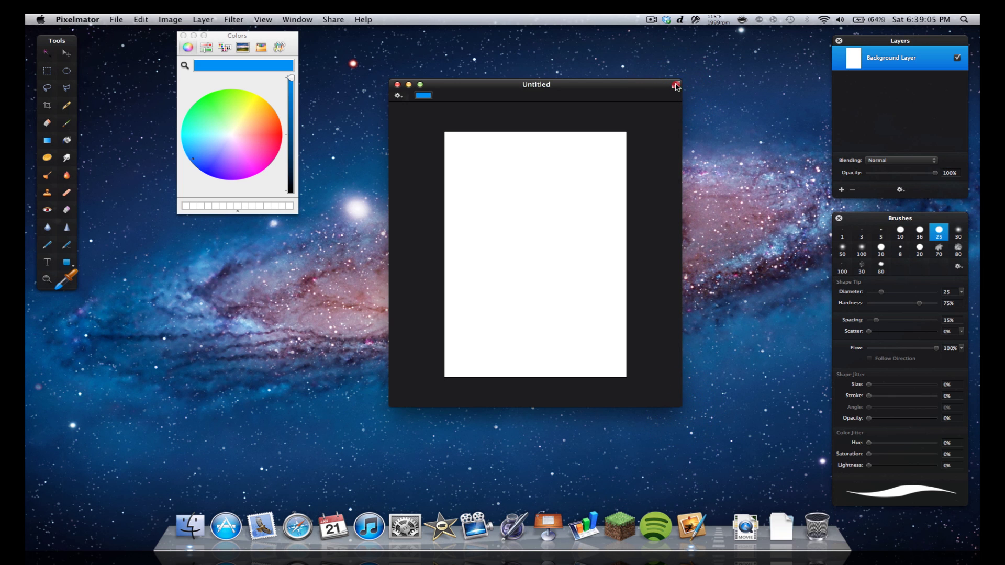
{"action": "left_click", "coordinate": [676, 86]}
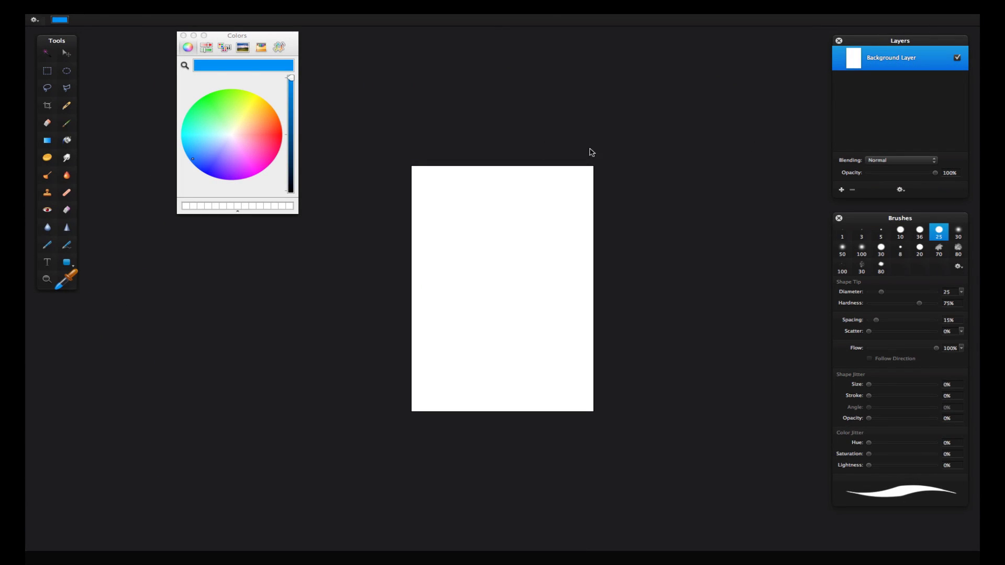
{"action": "mouse_move", "coordinate": [980, 17]}
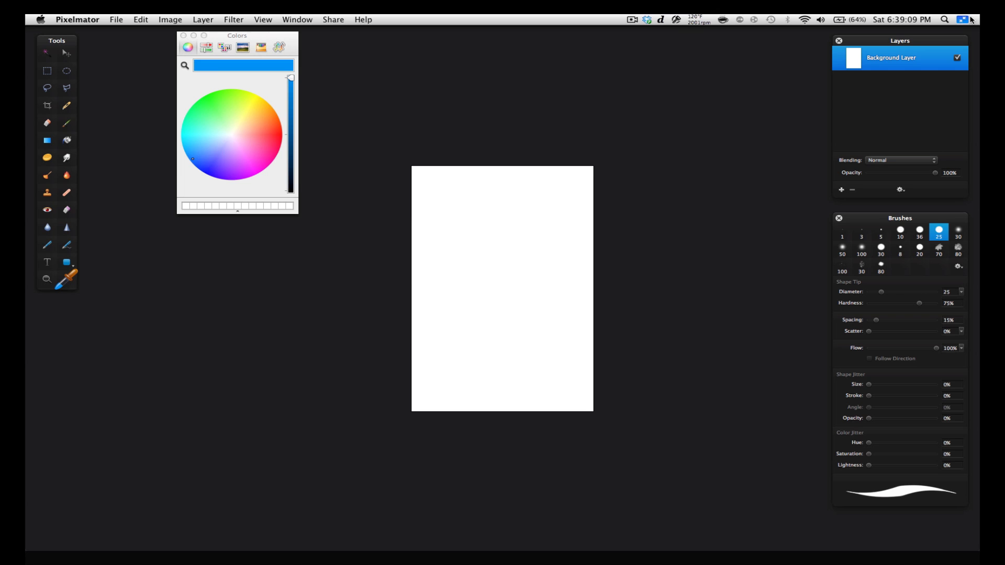
{"action": "left_click", "coordinate": [966, 20]}
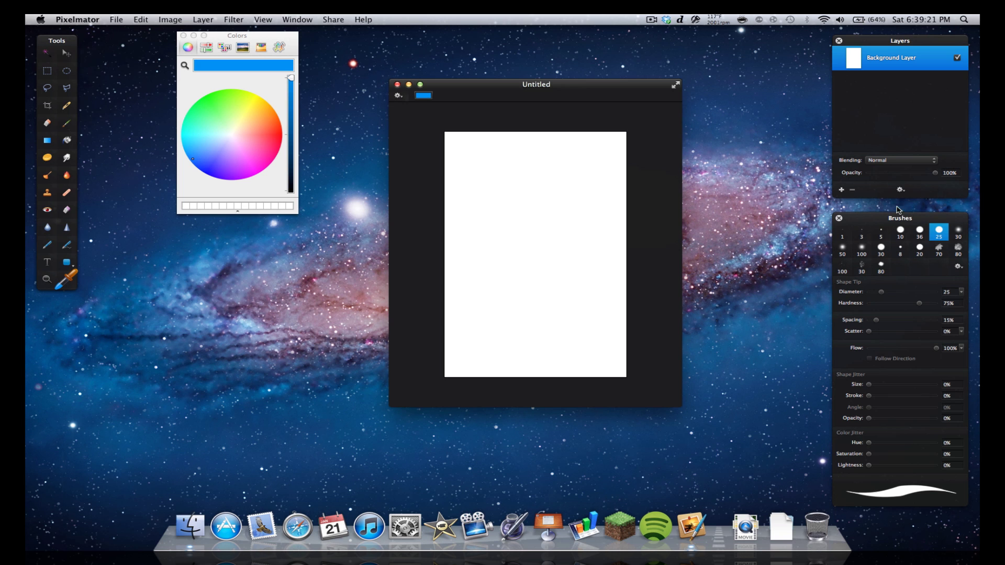
{"action": "left_click", "coordinate": [909, 161]}
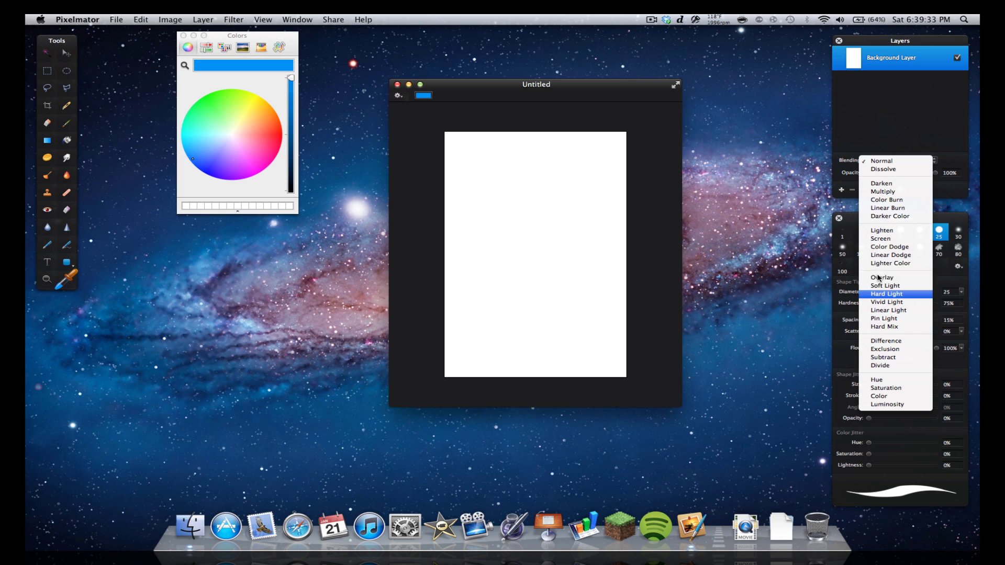
{"action": "left_click", "coordinate": [955, 168]}
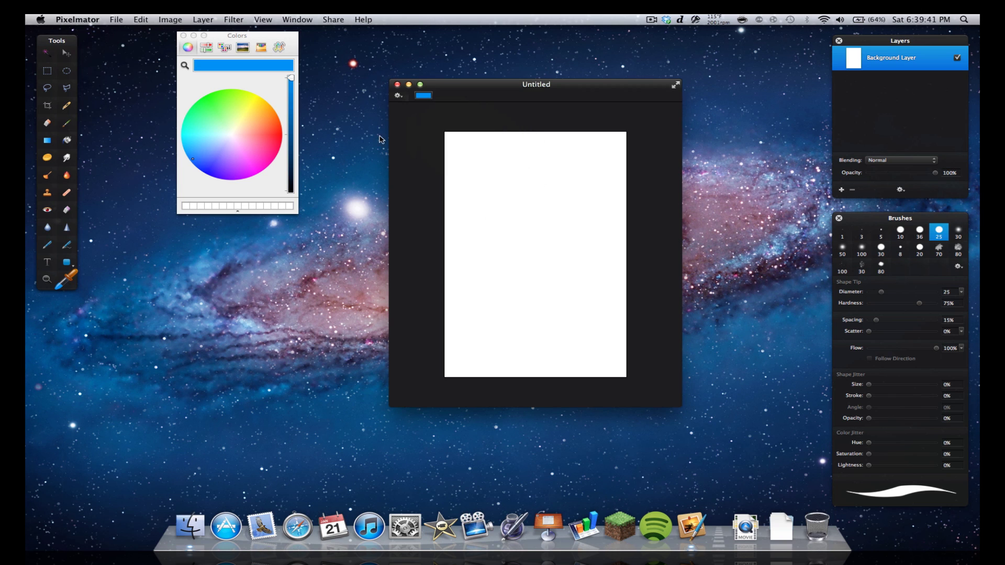
- Paint a thick dark-blue curving stroke down the canvas with the size 36 brush
{"action": "left_click", "coordinate": [65, 124]}
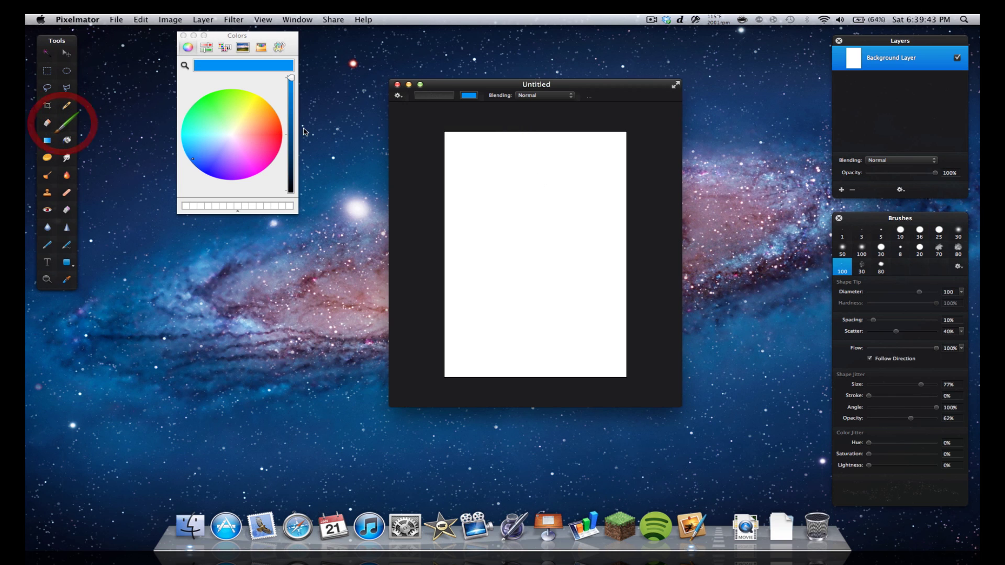
{"action": "left_click_drag", "start_coordinate": [291, 80], "coordinate": [291, 111]}
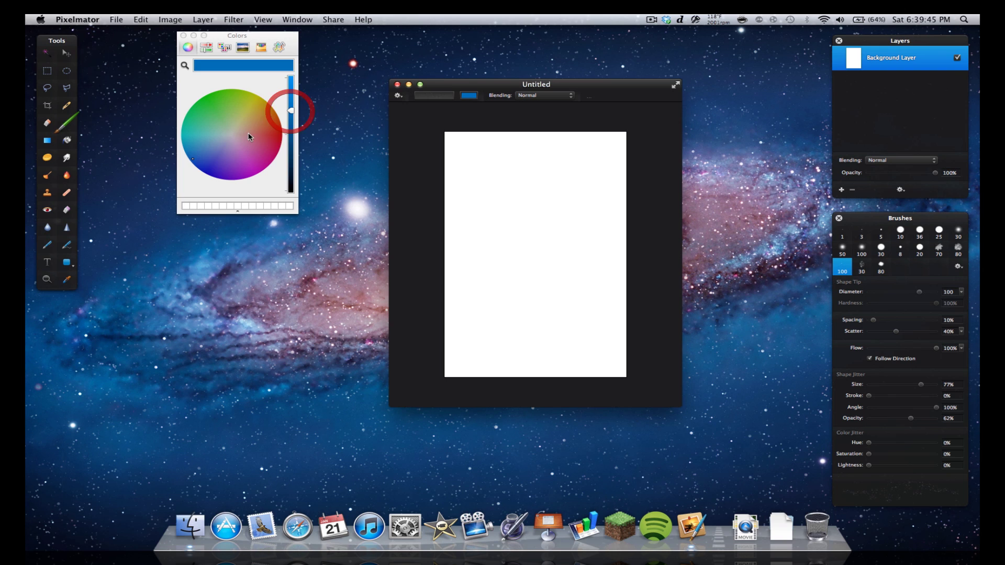
{"action": "left_click", "coordinate": [201, 182]}
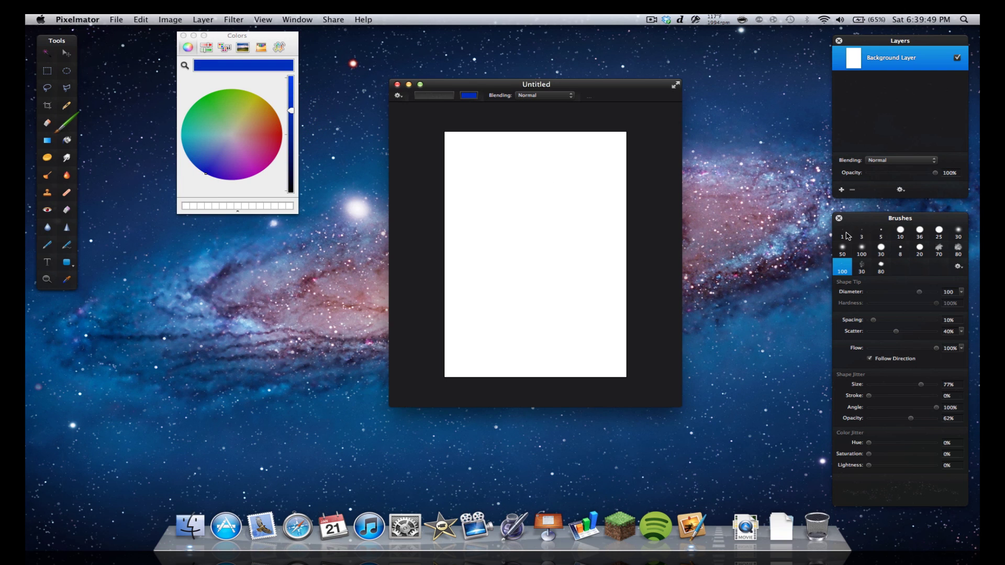
{"action": "left_click", "coordinate": [900, 233]}
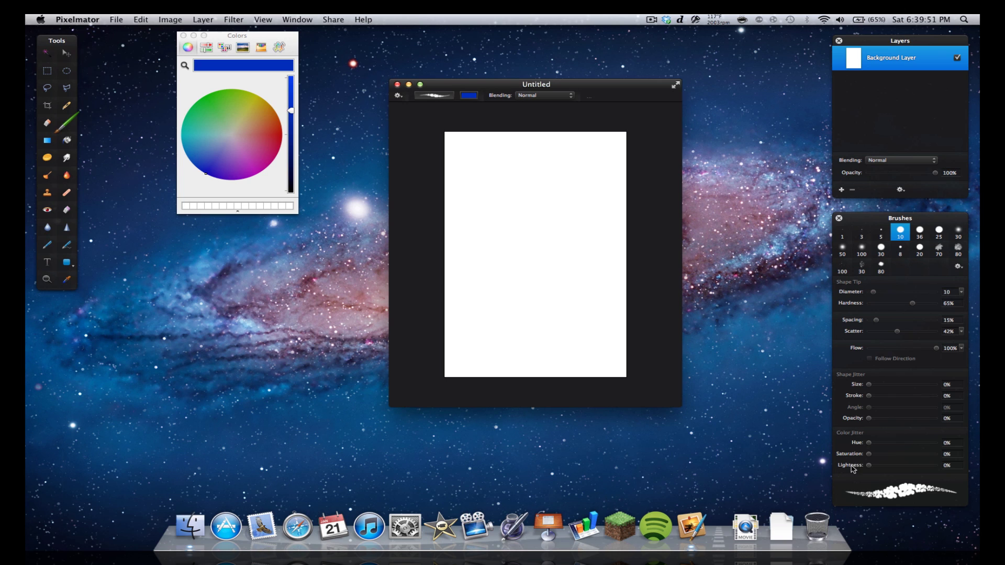
{"action": "left_click", "coordinate": [919, 233]}
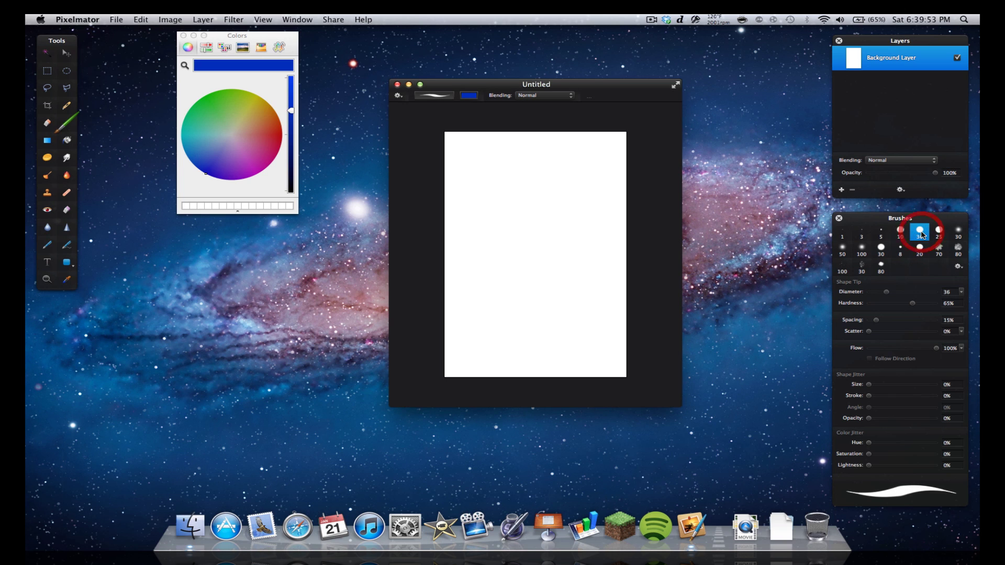
{"action": "mouse_move", "coordinate": [505, 197]}
{"action": "left_mouse_down"}
{"action": "mouse_move", "coordinate": [574, 187]}
{"action": "mouse_move", "coordinate": [552, 312]}
{"action": "mouse_move", "coordinate": [611, 330]}
{"action": "left_mouse_up"}
{"action": "left_click", "coordinate": [67, 283]}
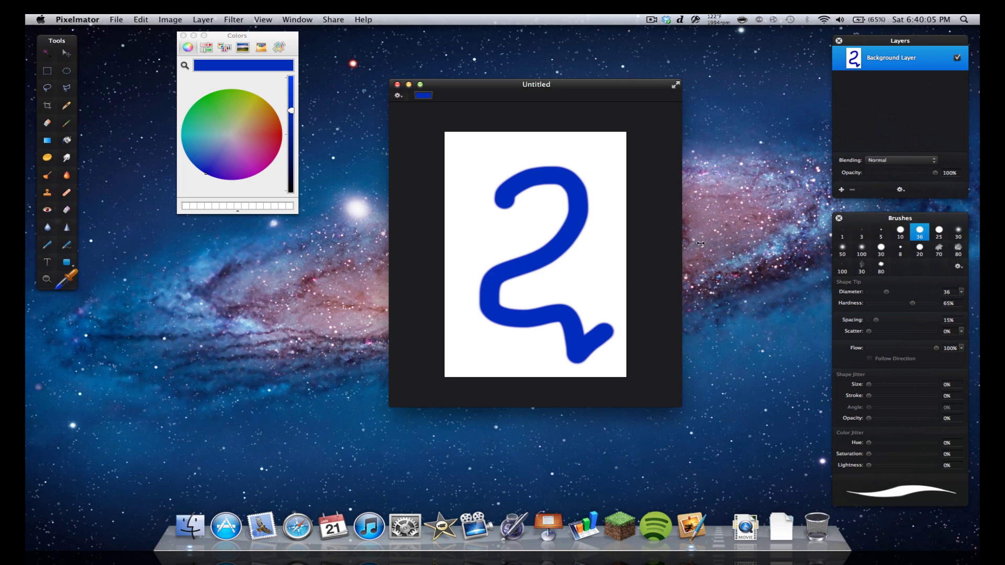
- Draw a Rounded Rectangle Shape across the canvas top and a Star Shape near the bottom
{"action": "left_click", "coordinate": [66, 262]}
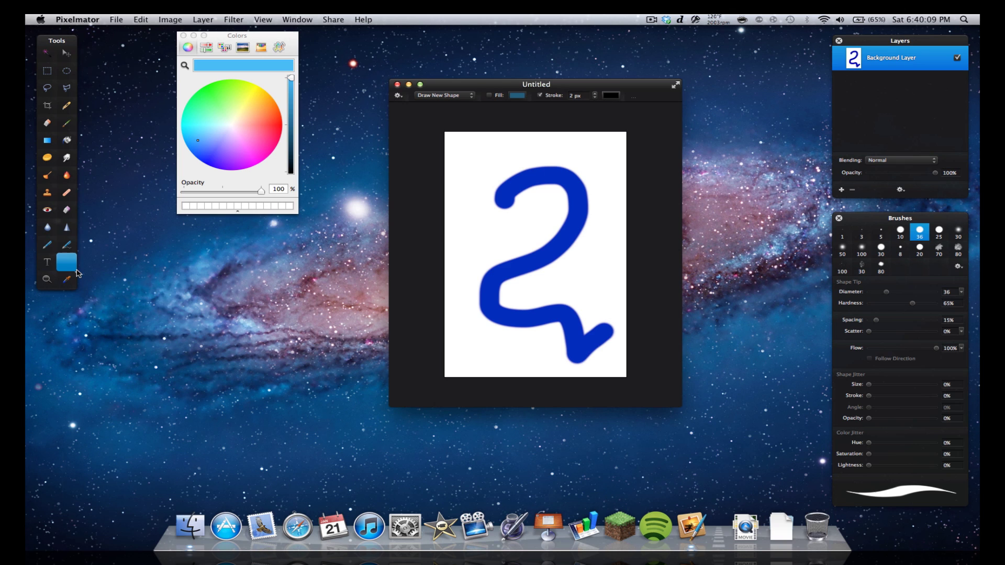
{"action": "mouse_move", "coordinate": [78, 272]}
{"action": "left_mouse_down"}
{"action": "mouse_move", "coordinate": [108, 335]}
{"action": "mouse_move", "coordinate": [135, 320]}
{"action": "left_mouse_up"}
{"action": "mouse_move", "coordinate": [478, 171]}
{"action": "left_mouse_down"}
{"action": "mouse_move", "coordinate": [549, 221]}
{"action": "mouse_move", "coordinate": [614, 234]}
{"action": "left_mouse_up"}
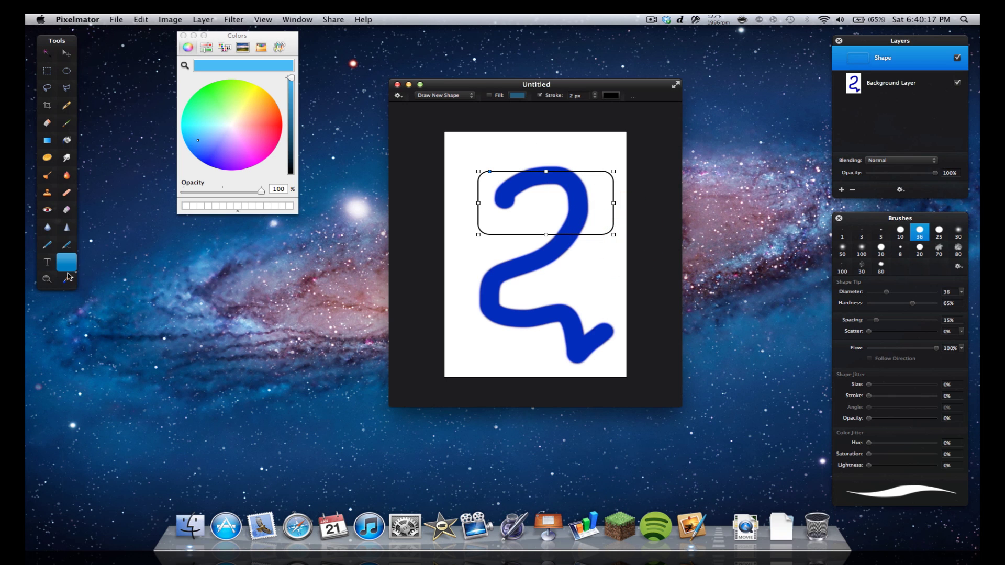
{"action": "left_click_drag", "start_coordinate": [67, 270], "coordinate": [129, 371]}
{"action": "left_click_drag", "start_coordinate": [500, 287], "coordinate": [605, 339]}
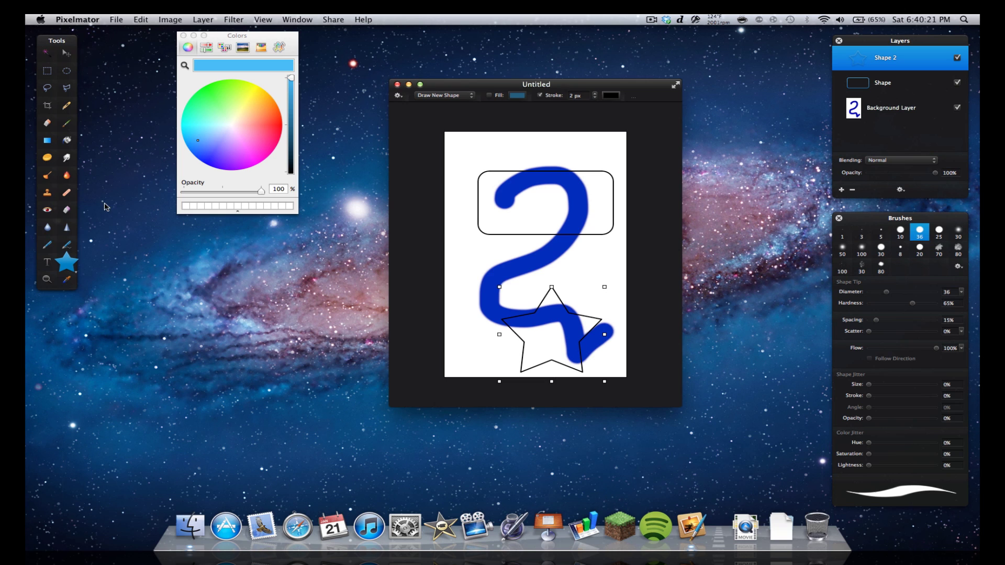
- Add a text box and replace its placeholder with 'Hi YouTube! :D'
{"action": "left_click", "coordinate": [48, 264]}
{"action": "left_click_drag", "start_coordinate": [464, 153], "coordinate": [618, 309]}
{"action": "double_click", "coordinate": [554, 238]}
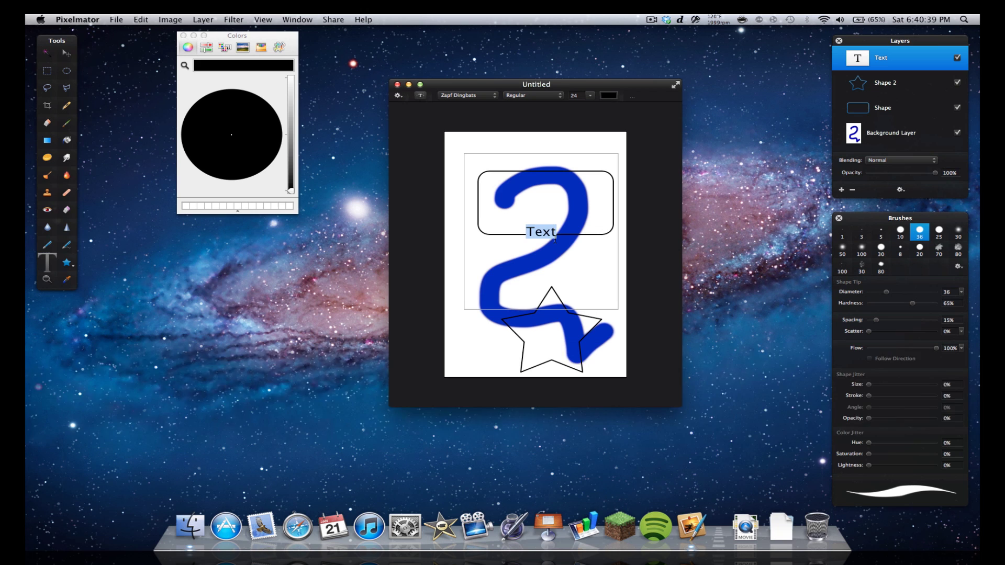
{"action": "type", "text": "Hi YouTub"}
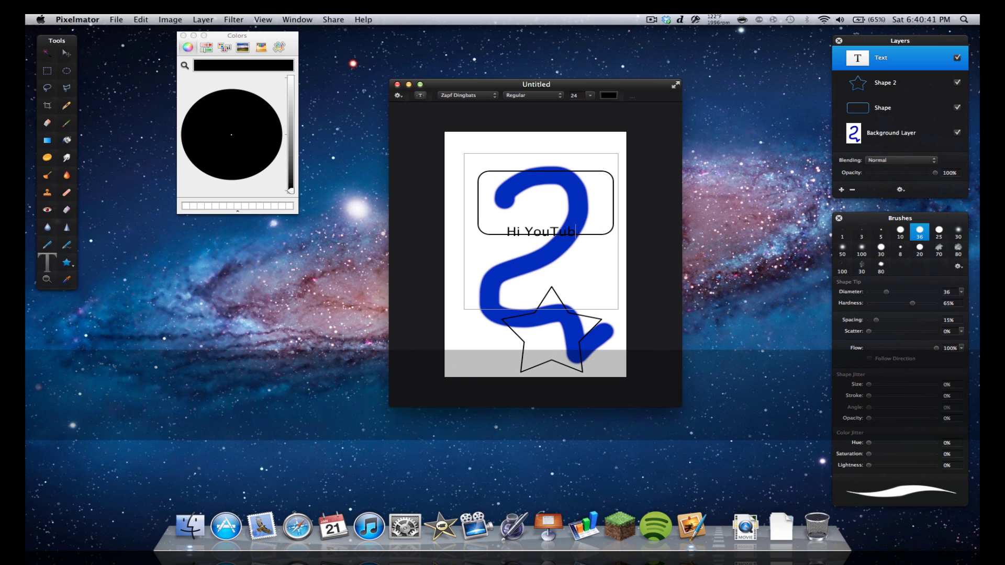
{"action": "type", "text": "e! :D"}
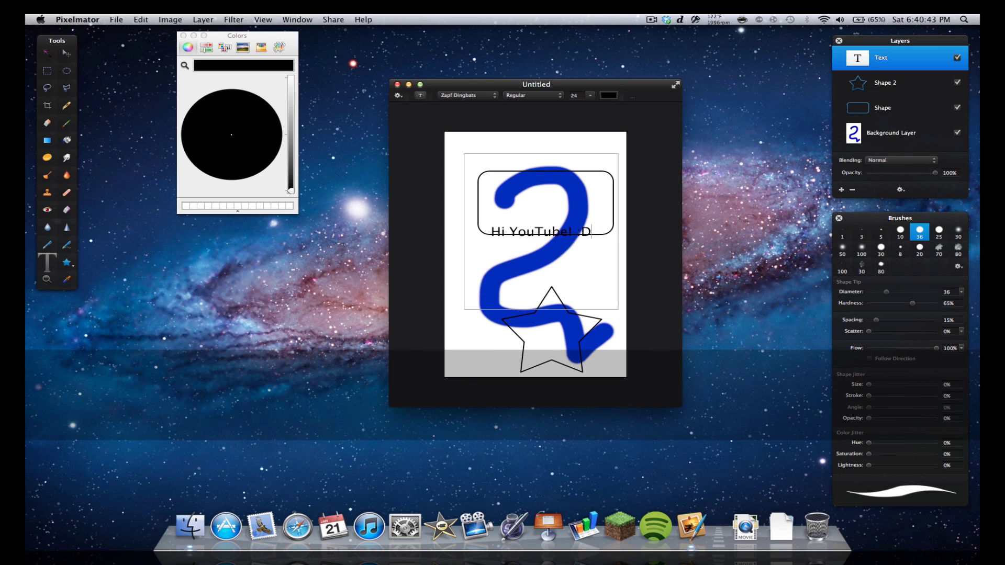
{"action": "key", "text": "Escape"}
{"action": "left_click", "coordinate": [504, 238]}
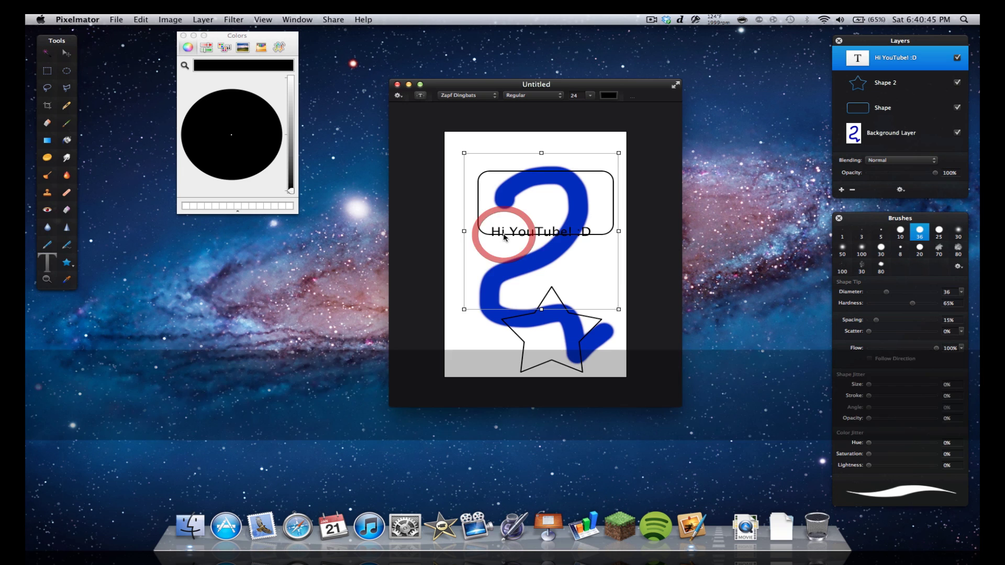
{"action": "double_click", "coordinate": [508, 235]}
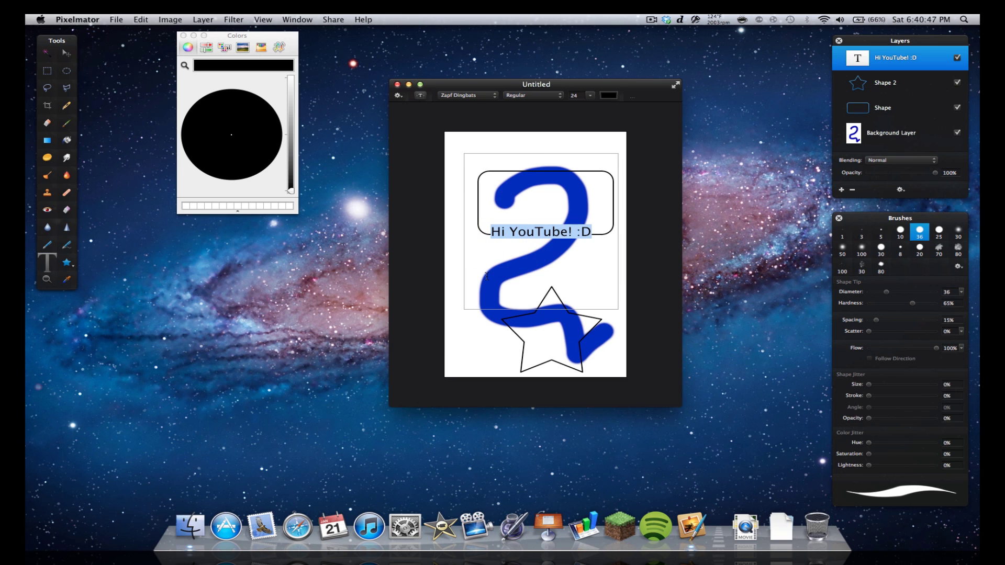
{"action": "key", "text": "Escape"}
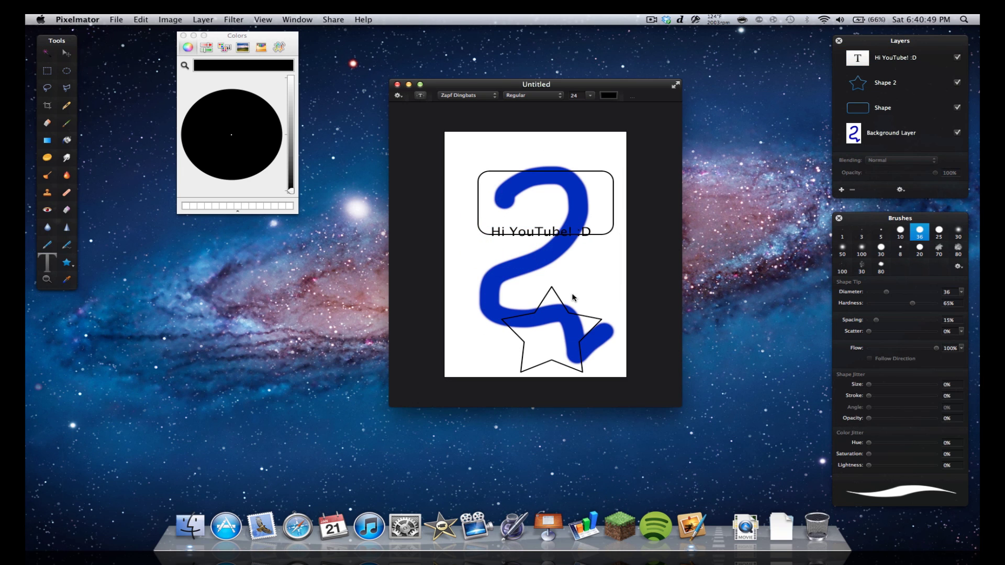
{"action": "left_click", "coordinate": [958, 108]}
{"action": "left_click", "coordinate": [958, 108]}
{"action": "left_click", "coordinate": [958, 57]}
{"action": "left_click", "coordinate": [957, 57]}
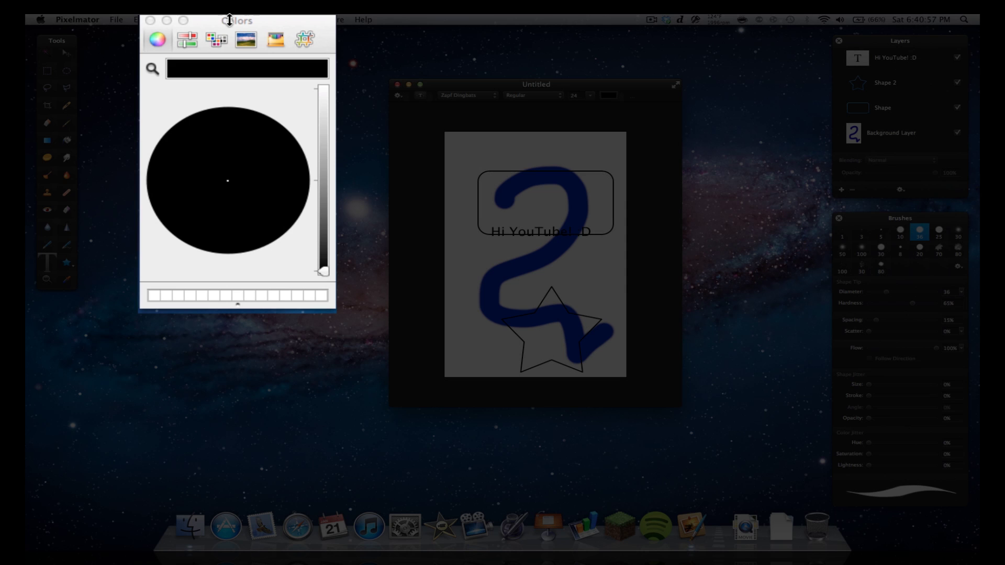
{"action": "left_click", "coordinate": [190, 39]}
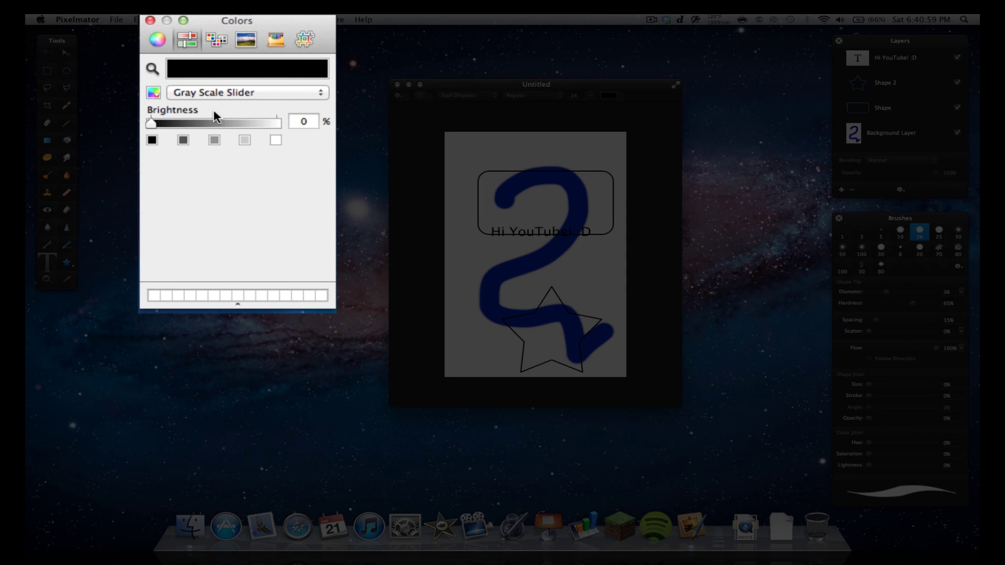
{"action": "left_click", "coordinate": [219, 43]}
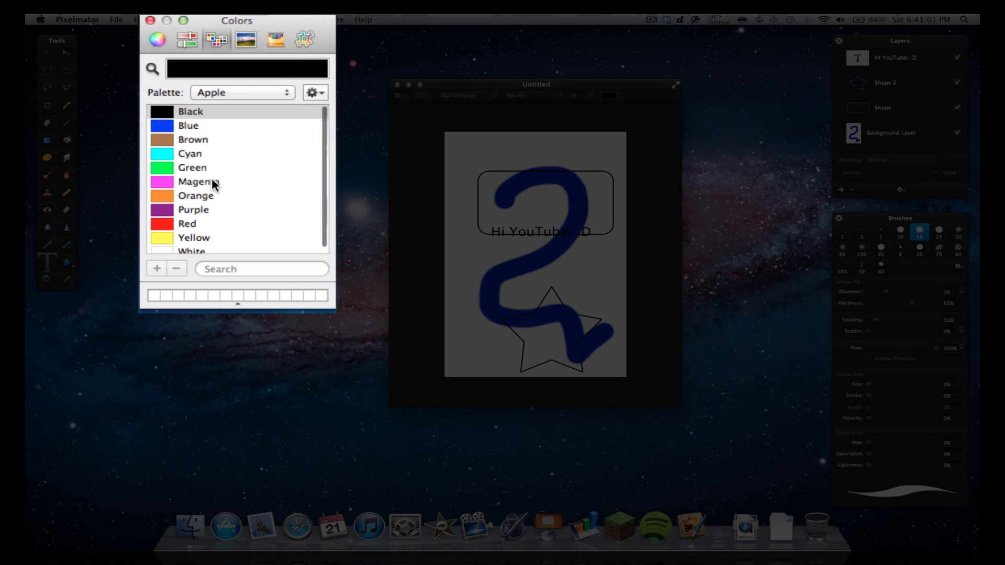
{"action": "left_click", "coordinate": [246, 40]}
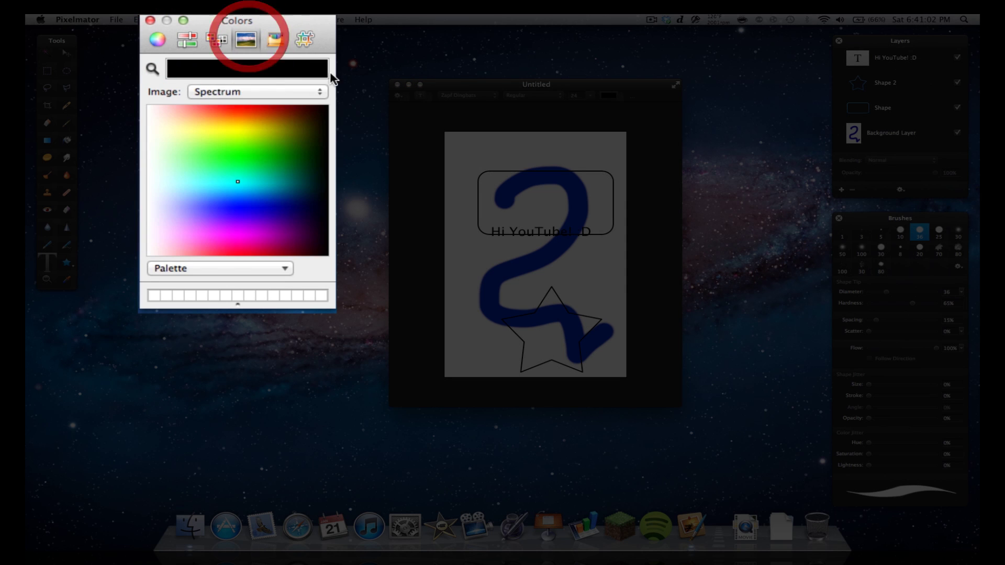
{"action": "left_click", "coordinate": [275, 39]}
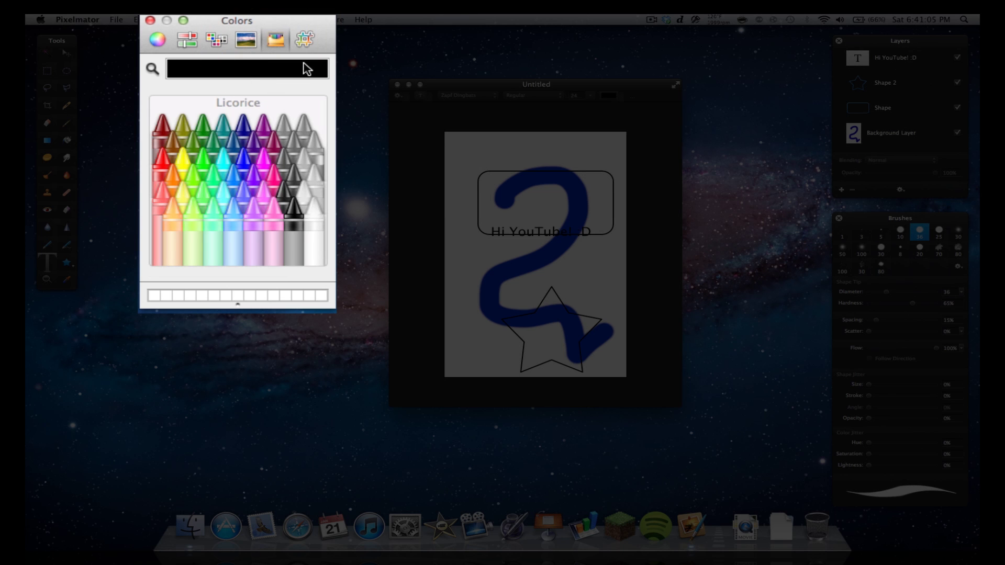
{"action": "left_click", "coordinate": [299, 41]}
- Fill the Background Layer's white area with blue using the Paint Bucket
{"action": "left_click", "coordinate": [157, 39]}
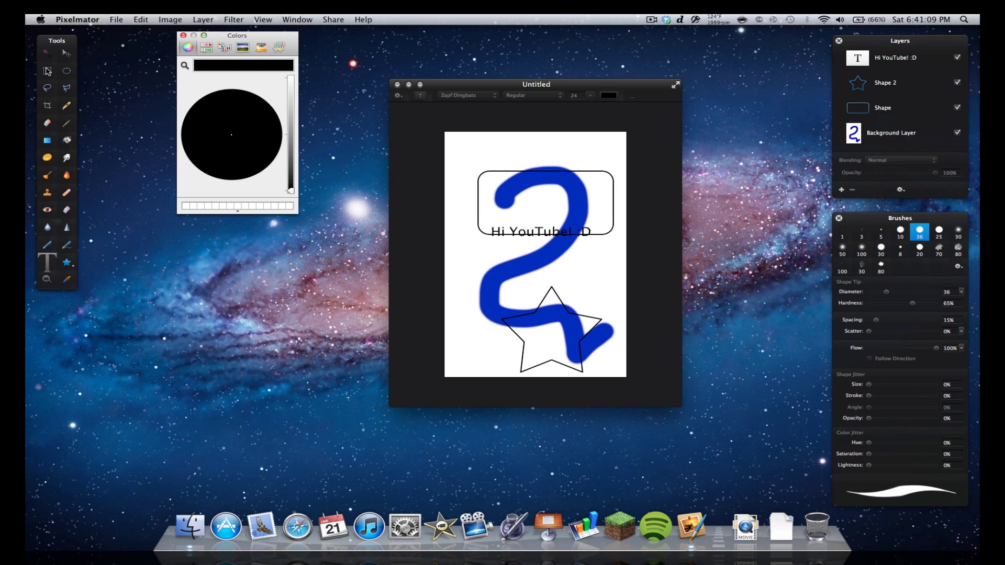
{"action": "left_click", "coordinate": [67, 139]}
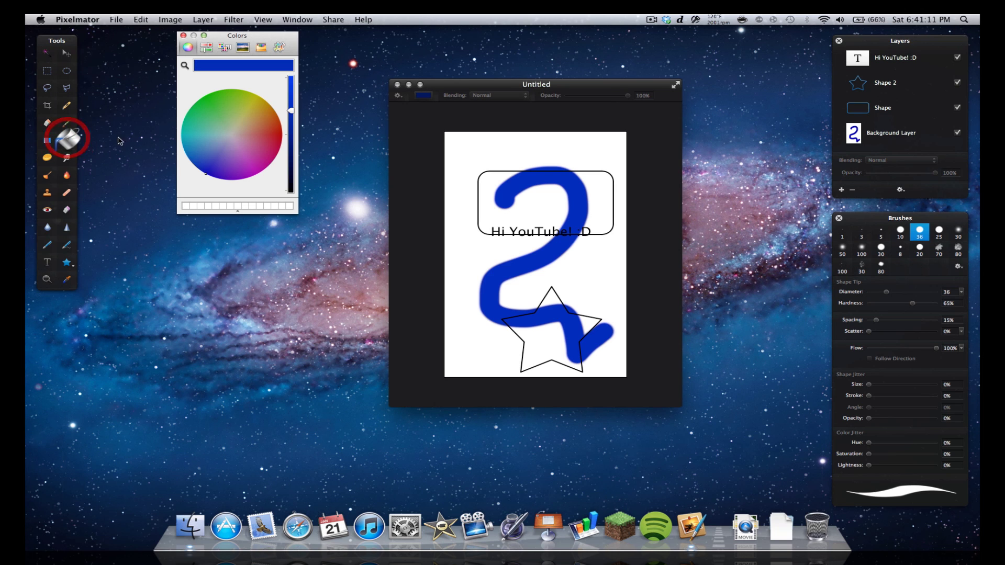
{"action": "left_click", "coordinate": [532, 139]}
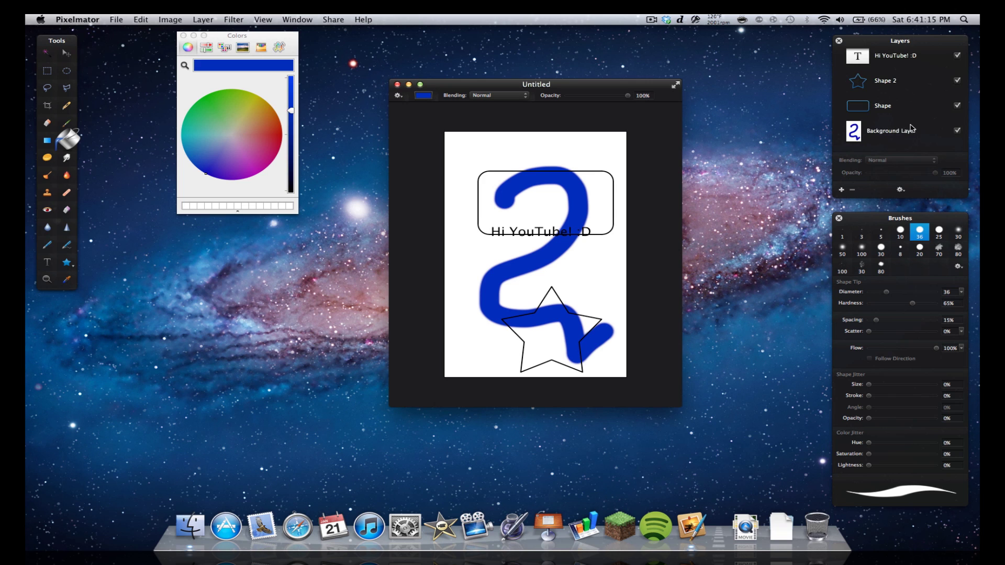
{"action": "left_click", "coordinate": [884, 137]}
{"action": "left_click", "coordinate": [469, 150]}
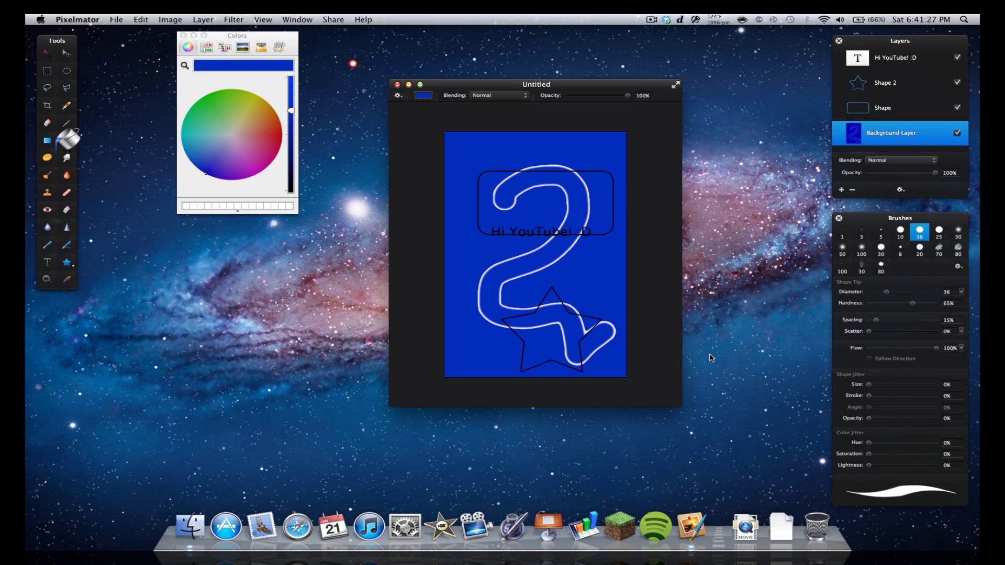
- Paint green leaves with the 70 brush and a dotted green stroke with the 30 brush
{"action": "left_click", "coordinate": [938, 251]}
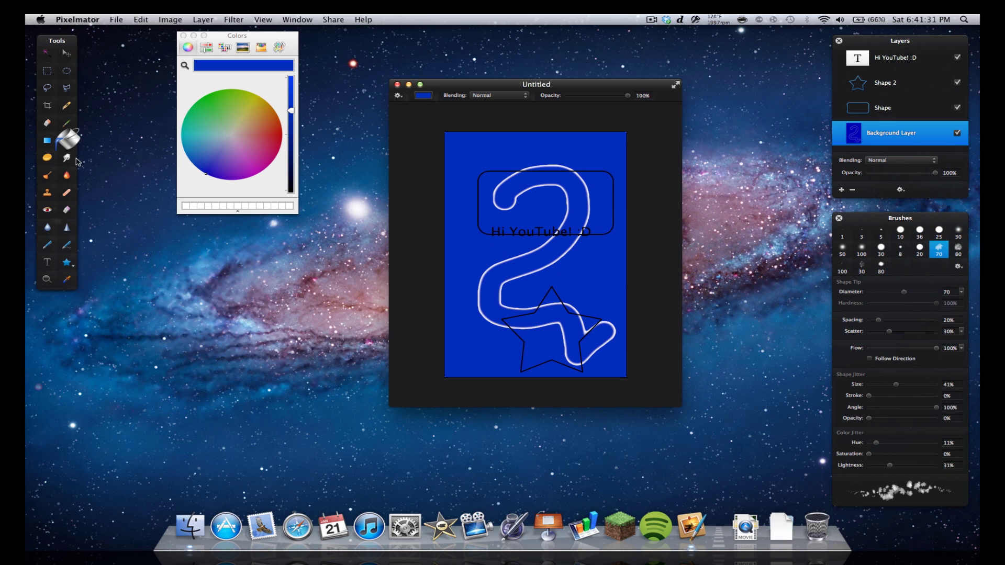
{"action": "left_click", "coordinate": [66, 108]}
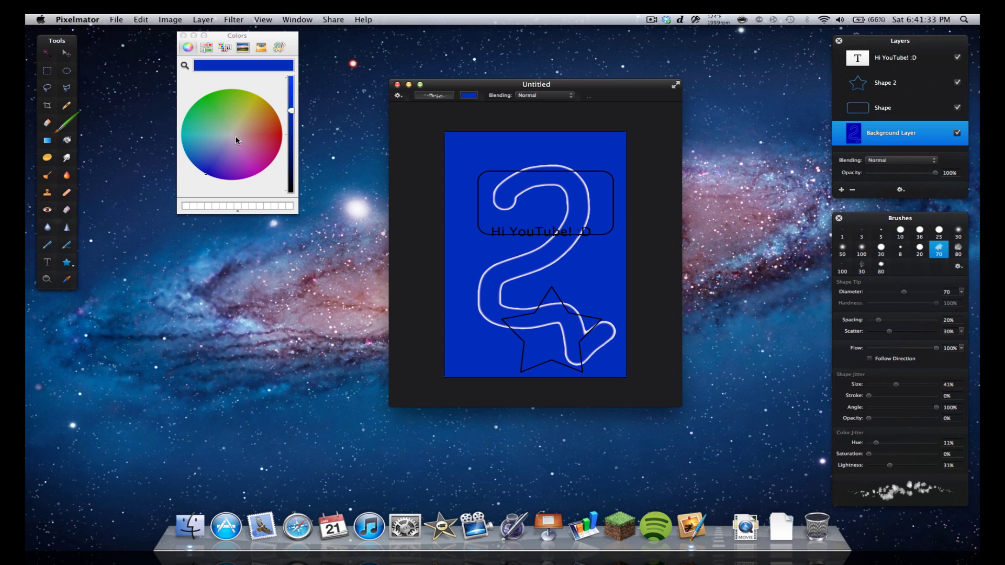
{"action": "left_click_drag", "start_coordinate": [236, 139], "coordinate": [191, 108]}
{"action": "mouse_move", "coordinate": [495, 142]}
{"action": "left_mouse_down"}
{"action": "mouse_move", "coordinate": [563, 225]}
{"action": "mouse_move", "coordinate": [463, 275]}
{"action": "mouse_move", "coordinate": [515, 298]}
{"action": "mouse_move", "coordinate": [539, 295]}
{"action": "mouse_move", "coordinate": [592, 356]}
{"action": "mouse_move", "coordinate": [586, 272]}
{"action": "mouse_move", "coordinate": [540, 244]}
{"action": "mouse_move", "coordinate": [487, 303]}
{"action": "mouse_move", "coordinate": [530, 342]}
{"action": "mouse_move", "coordinate": [502, 315]}
{"action": "mouse_move", "coordinate": [523, 225]}
{"action": "left_mouse_up"}
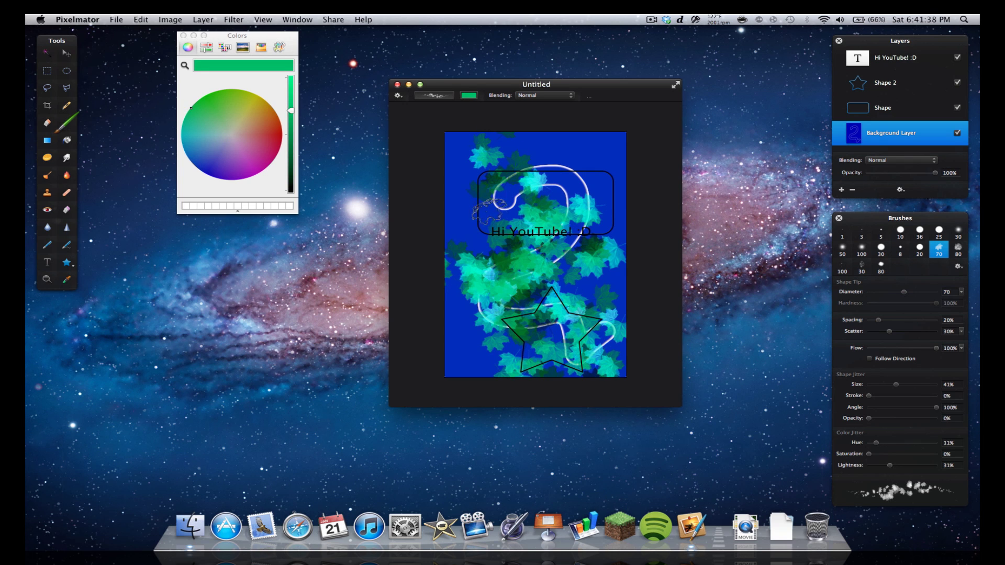
{"action": "left_click", "coordinate": [861, 266]}
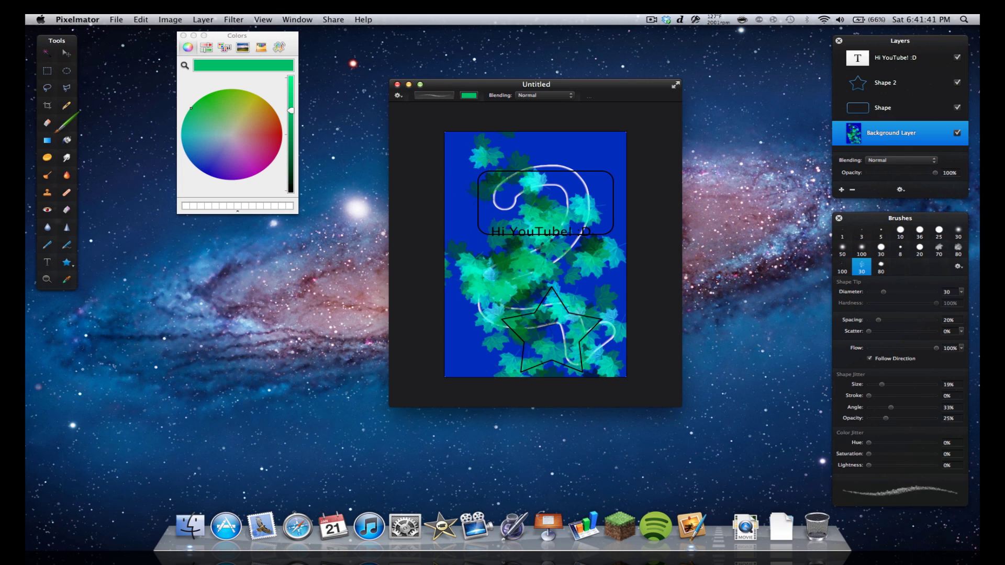
{"action": "mouse_move", "coordinate": [461, 162]}
{"action": "left_mouse_down"}
{"action": "mouse_move", "coordinate": [498, 254]}
{"action": "mouse_move", "coordinate": [494, 206]}
{"action": "mouse_move", "coordinate": [576, 165]}
{"action": "mouse_move", "coordinate": [633, 157]}
{"action": "left_mouse_up"}
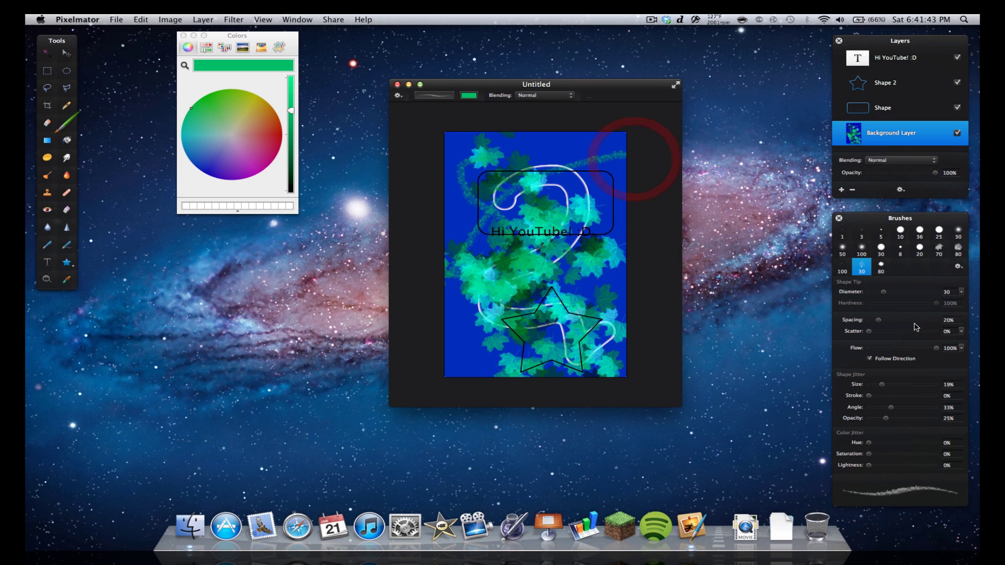
- Load the Artistic brush set and paint green scribbles with its 40 brush
{"action": "left_click", "coordinate": [957, 268]}
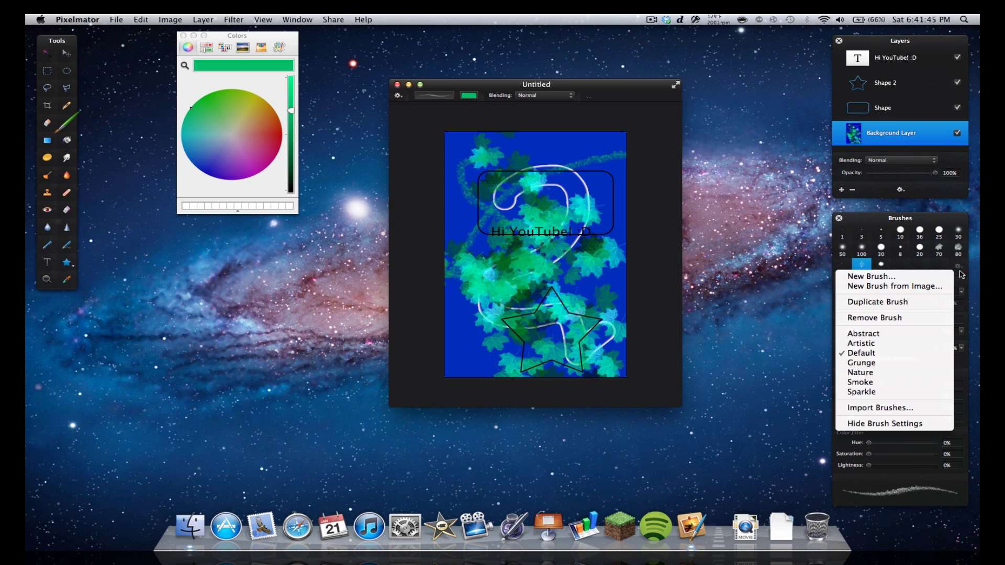
{"action": "left_click", "coordinate": [869, 344]}
{"action": "left_click", "coordinate": [861, 232]}
{"action": "mouse_move", "coordinate": [524, 157]}
{"action": "left_mouse_down"}
{"action": "mouse_move", "coordinate": [602, 168]}
{"action": "mouse_move", "coordinate": [623, 314]}
{"action": "mouse_move", "coordinate": [546, 273]}
{"action": "left_mouse_up"}
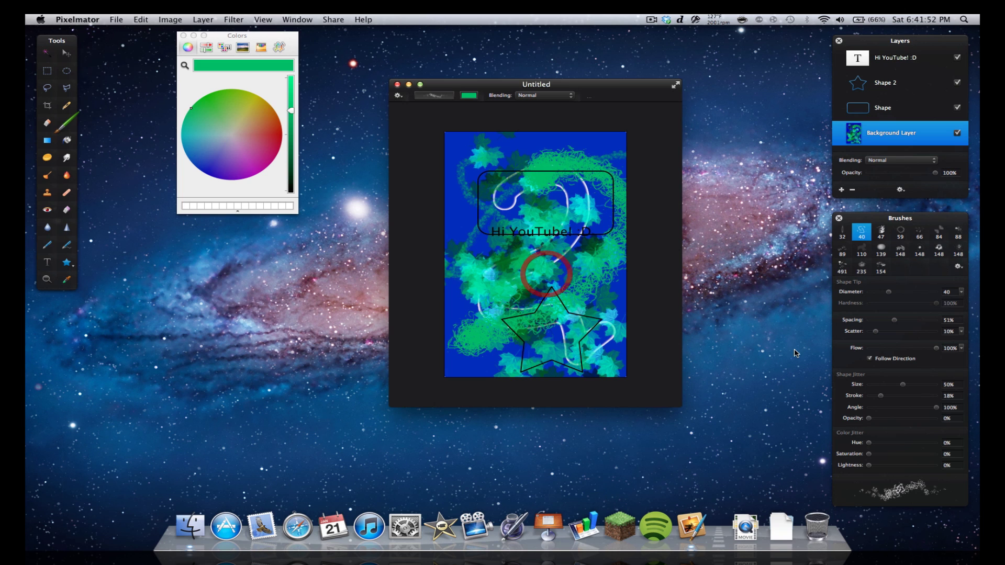
- Stamp green strokes with the large 350 brush, then restore the Default brush set
{"action": "left_click", "coordinate": [962, 267]}
{"action": "left_click", "coordinate": [880, 367]}
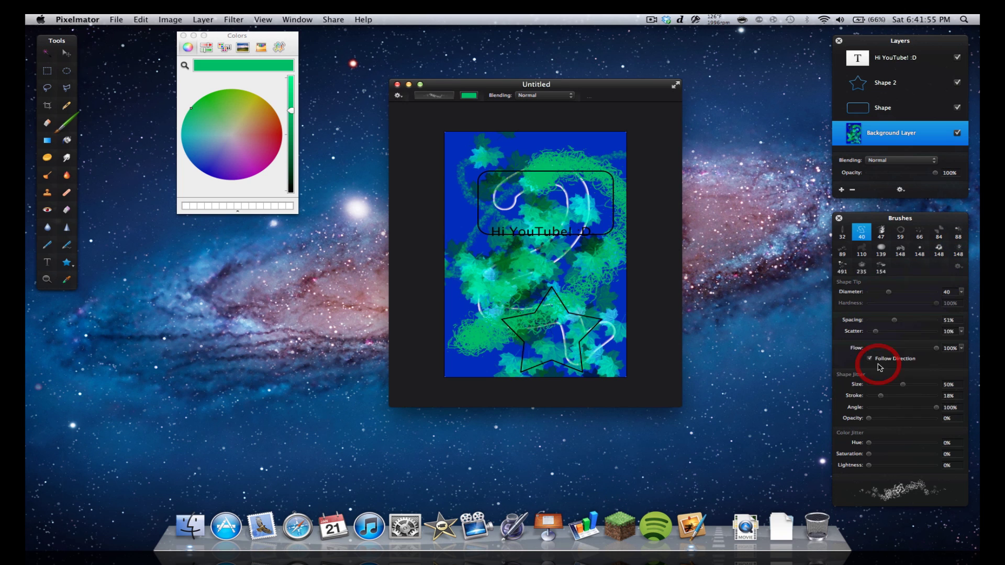
{"action": "left_click", "coordinate": [899, 249]}
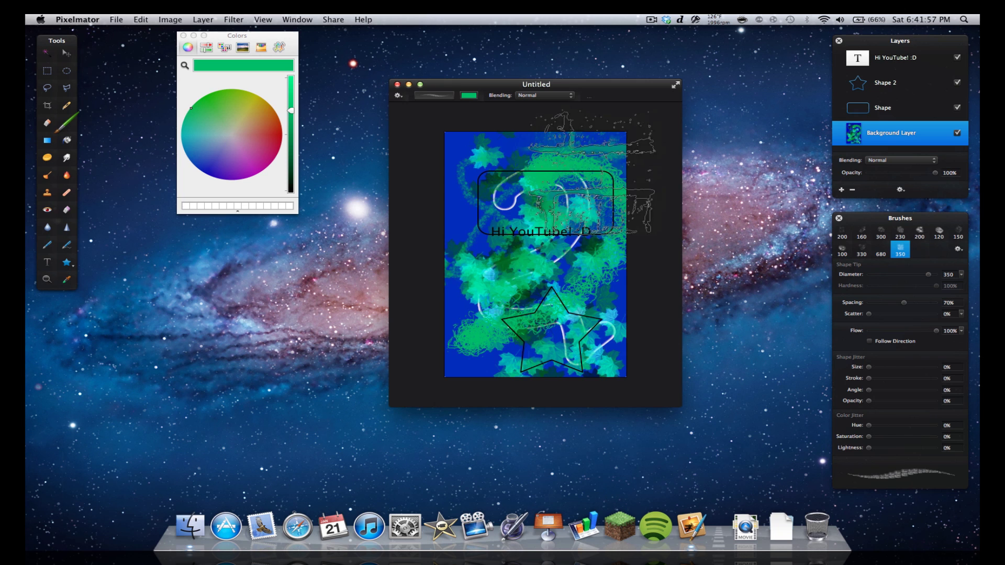
{"action": "left_click_drag", "start_coordinate": [591, 171], "coordinate": [502, 246]}
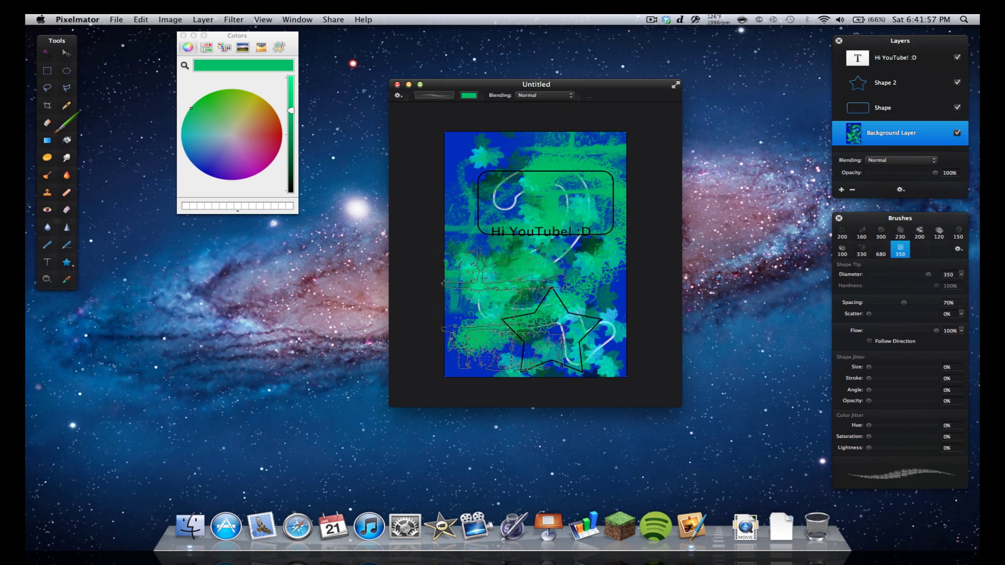
{"action": "left_click", "coordinate": [957, 250]}
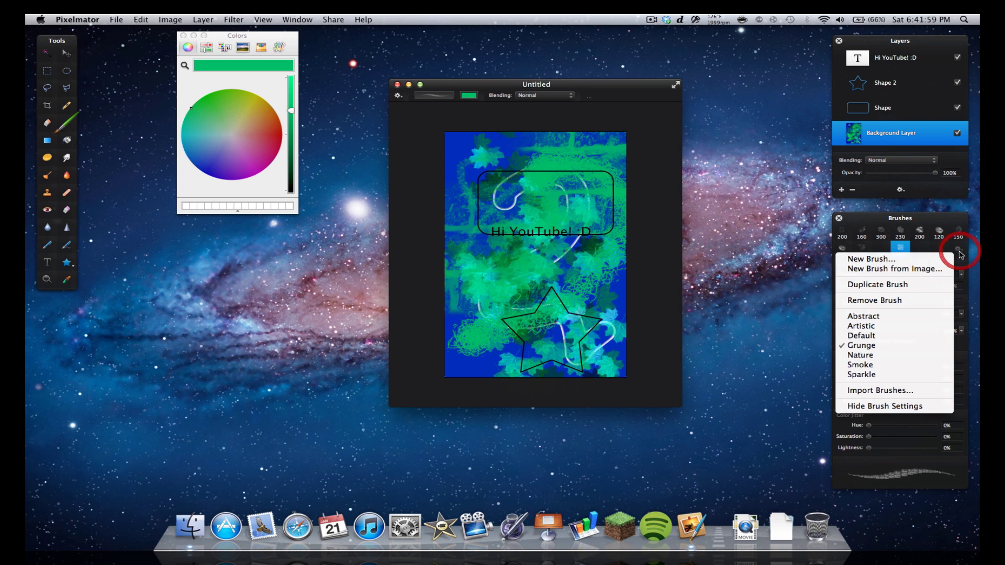
{"action": "left_click", "coordinate": [864, 336]}
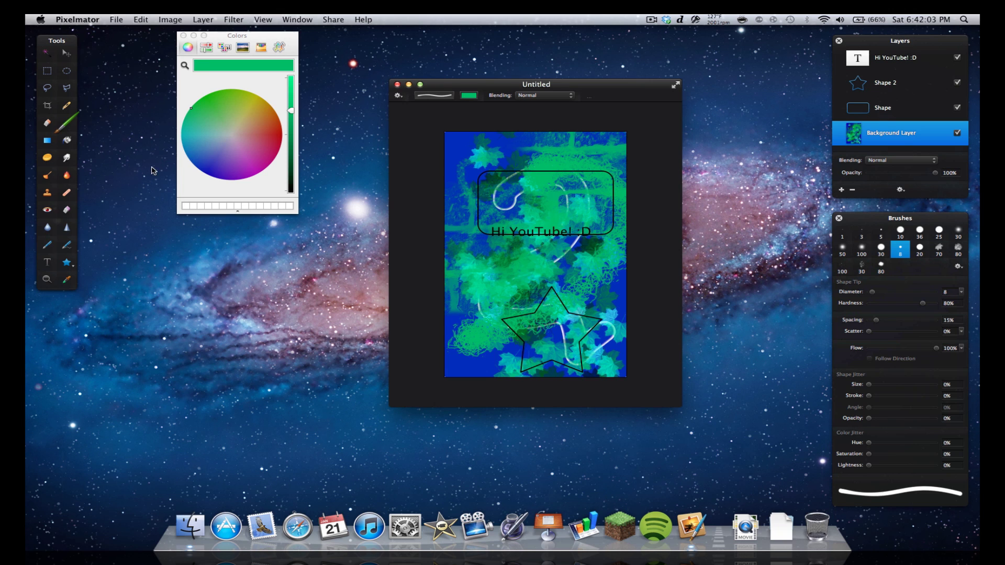
{"action": "left_click", "coordinate": [115, 20]}
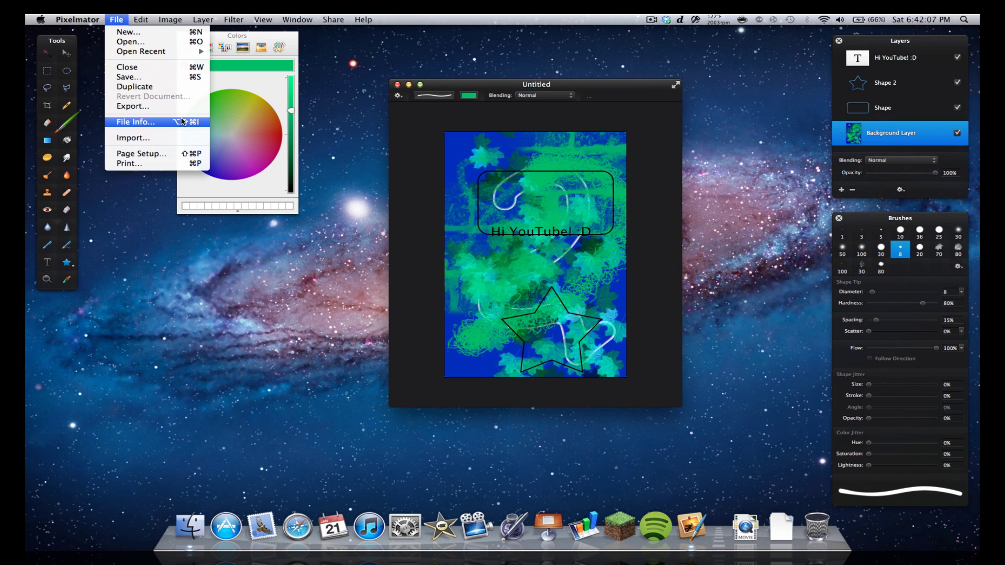
{"action": "left_click", "coordinate": [117, 17]}
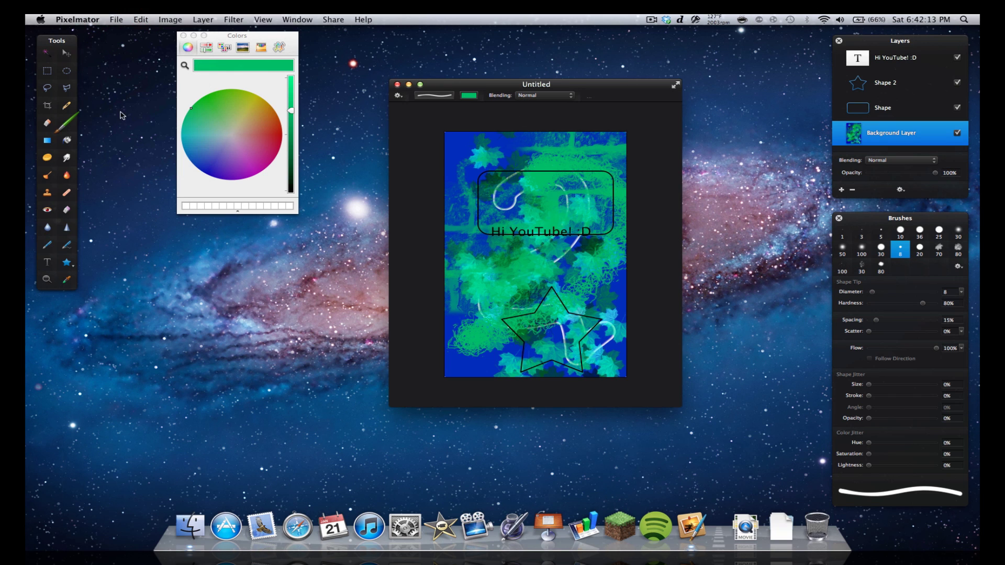
- Erase thin S-shaped lines and a scattered stroke using the size 10 eraser brush
{"action": "left_click", "coordinate": [48, 123]}
{"action": "mouse_move", "coordinate": [553, 197]}
{"action": "left_mouse_down"}
{"action": "mouse_move", "coordinate": [497, 230]}
{"action": "mouse_move", "coordinate": [563, 259]}
{"action": "mouse_move", "coordinate": [518, 265]}
{"action": "left_mouse_up"}
{"action": "left_click", "coordinate": [900, 230]}
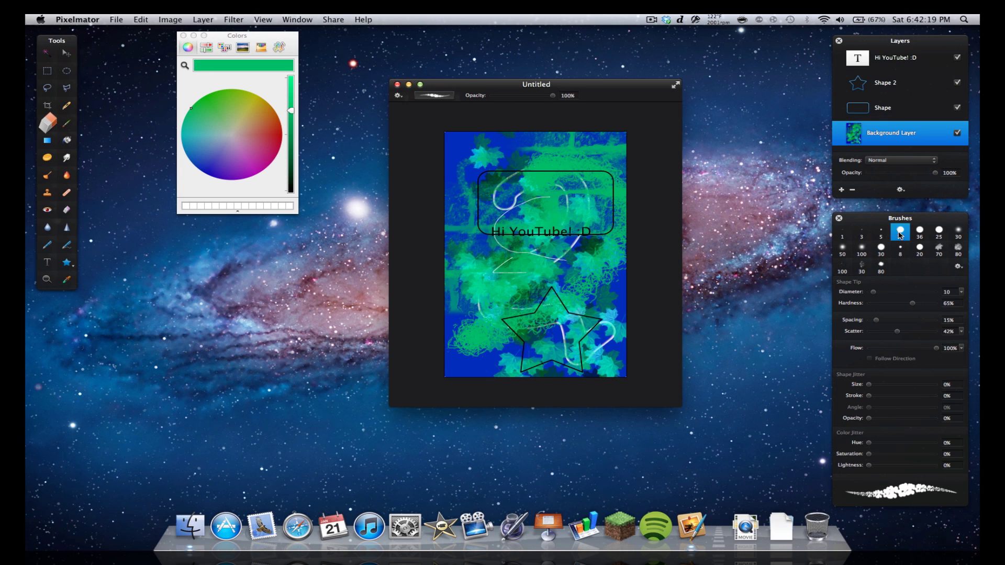
{"action": "mouse_move", "coordinate": [530, 217]}
{"action": "left_mouse_down"}
{"action": "mouse_move", "coordinate": [556, 182]}
{"action": "mouse_move", "coordinate": [530, 318]}
{"action": "mouse_move", "coordinate": [547, 310]}
{"action": "mouse_move", "coordinate": [592, 186]}
{"action": "mouse_move", "coordinate": [601, 212]}
{"action": "left_mouse_up"}
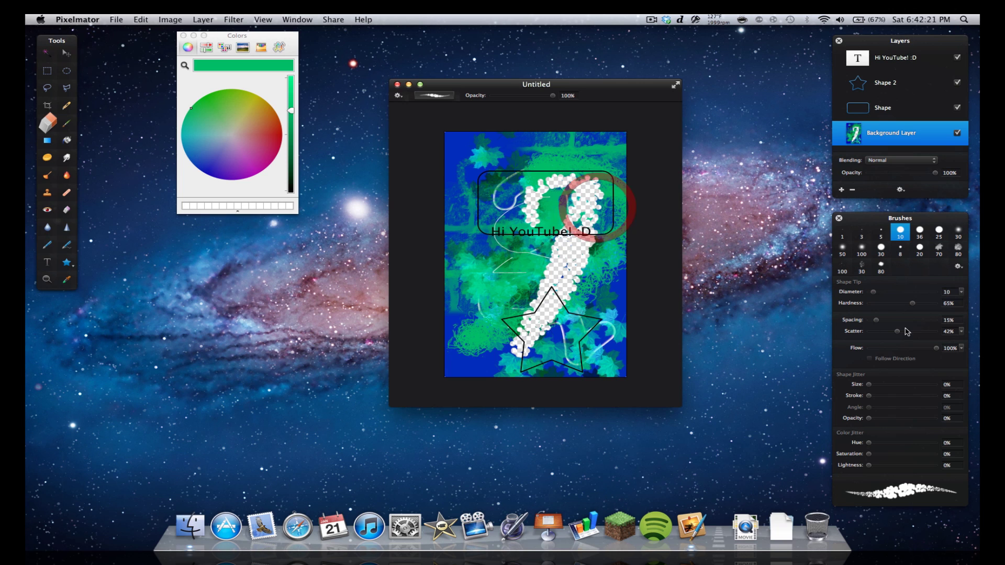
- Erase a big lower-left loop and a vertical left strip with the size 36 brush
{"action": "left_click", "coordinate": [922, 235]}
{"action": "mouse_move", "coordinate": [581, 210]}
{"action": "left_mouse_down"}
{"action": "mouse_move", "coordinate": [547, 205]}
{"action": "mouse_move", "coordinate": [521, 351]}
{"action": "mouse_move", "coordinate": [503, 278]}
{"action": "mouse_move", "coordinate": [515, 246]}
{"action": "left_mouse_up"}
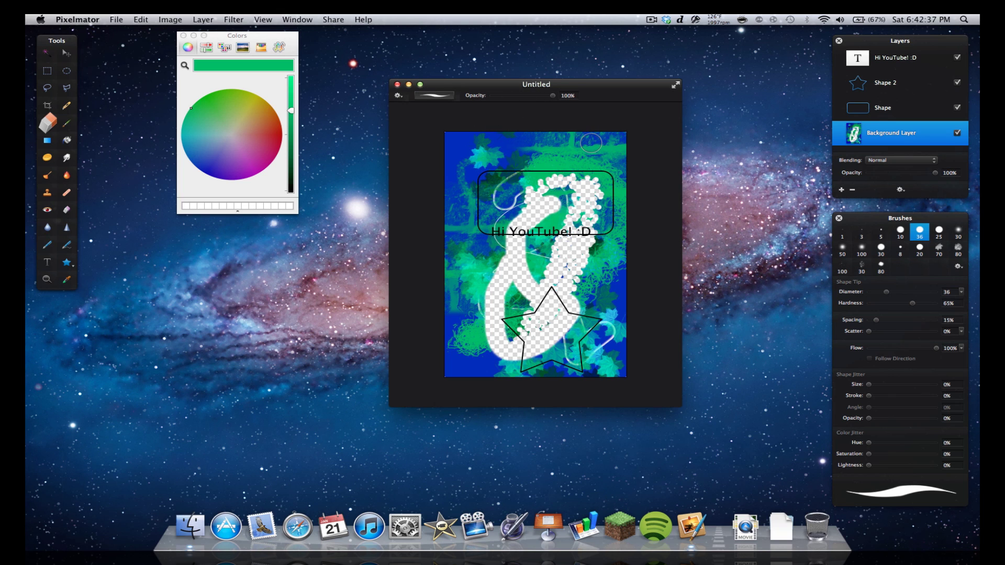
{"action": "left_click_drag", "start_coordinate": [463, 147], "coordinate": [463, 211]}
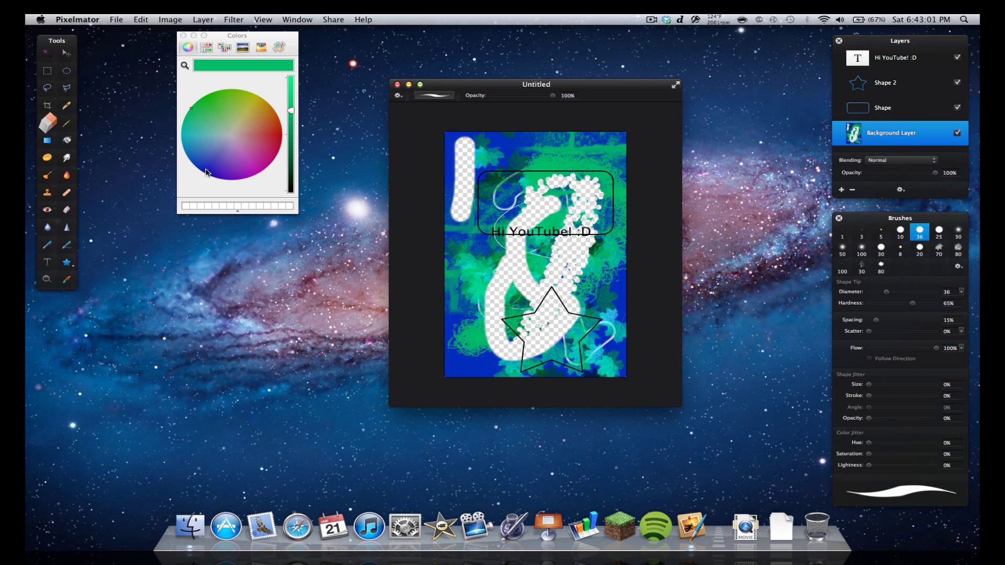
{"action": "left_click", "coordinate": [46, 142]}
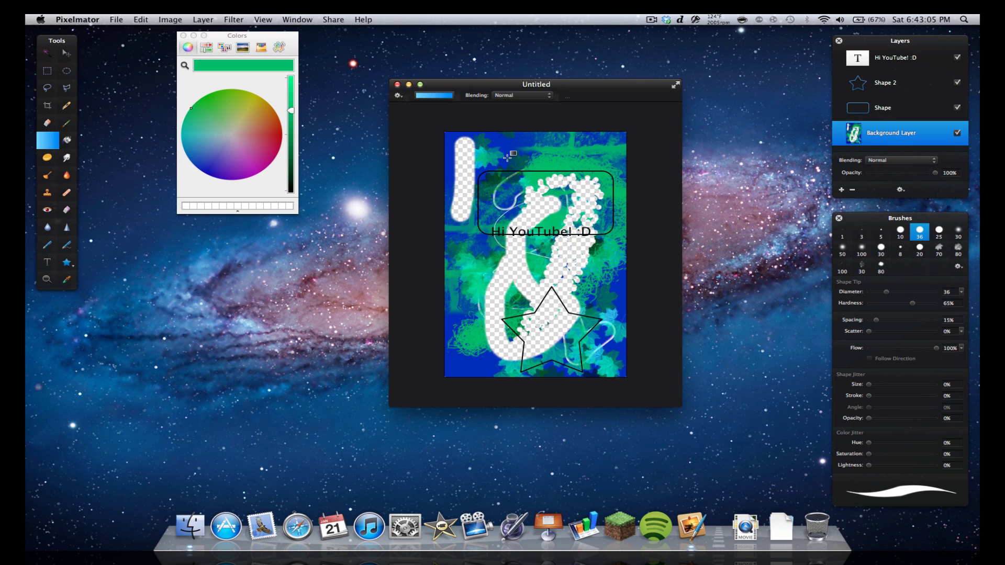
- Fill the background with a blue diagonal gradient, then a dark black-and-white angle gradient
{"action": "left_click_drag", "start_coordinate": [463, 145], "coordinate": [600, 361]}
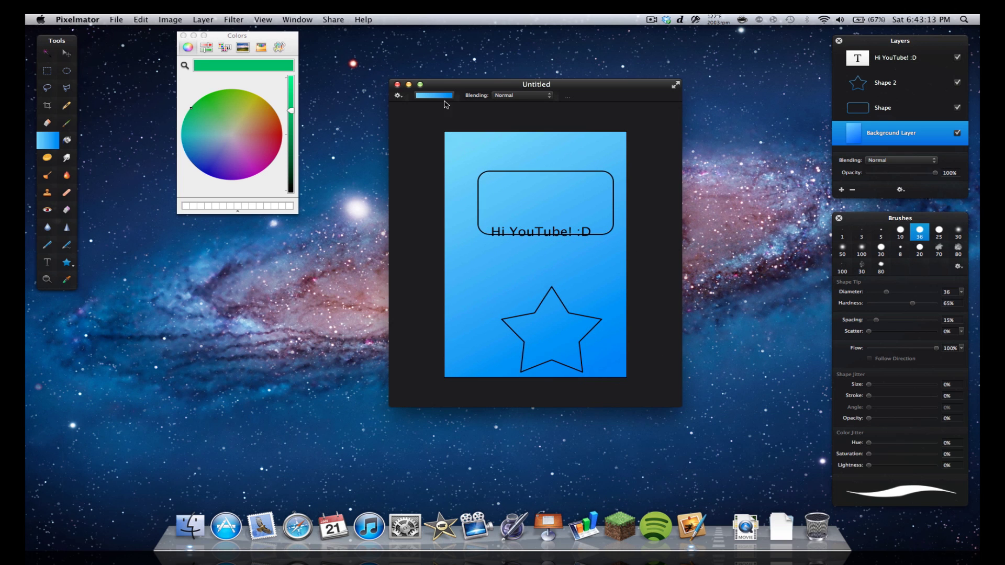
{"action": "left_click", "coordinate": [434, 96]}
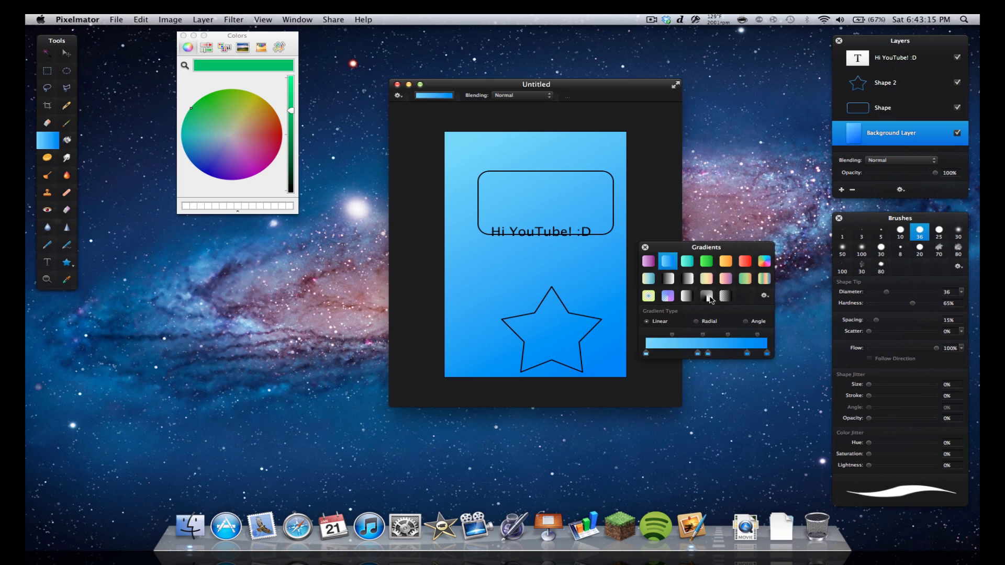
{"action": "left_click", "coordinate": [707, 296]}
{"action": "left_click", "coordinate": [645, 247]}
{"action": "left_click_drag", "start_coordinate": [526, 191], "coordinate": [592, 248]}
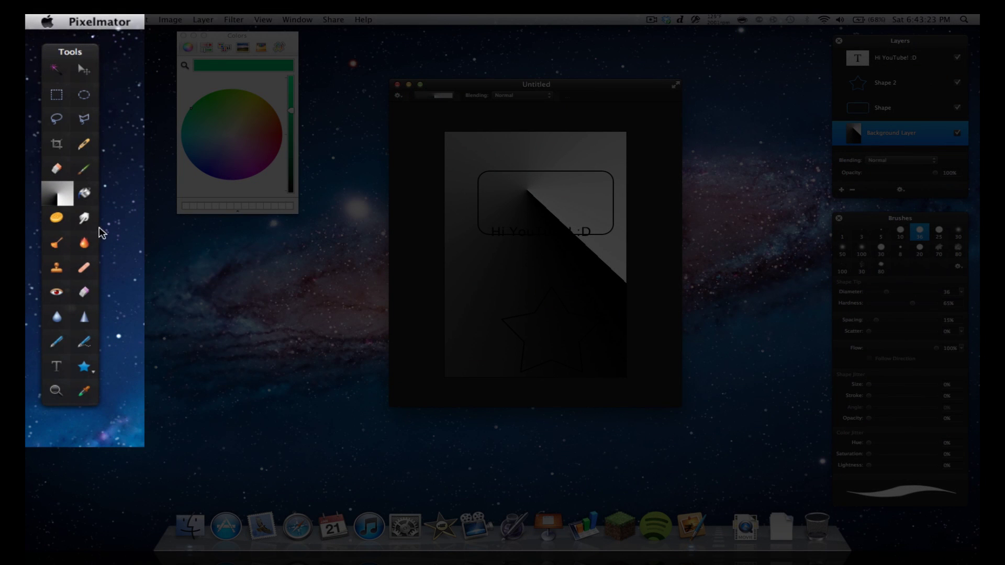
- Marquee-select a rectangle on the canvas's left side, then drag out Slice 1 across the upper right
{"action": "left_click", "coordinate": [55, 99]}
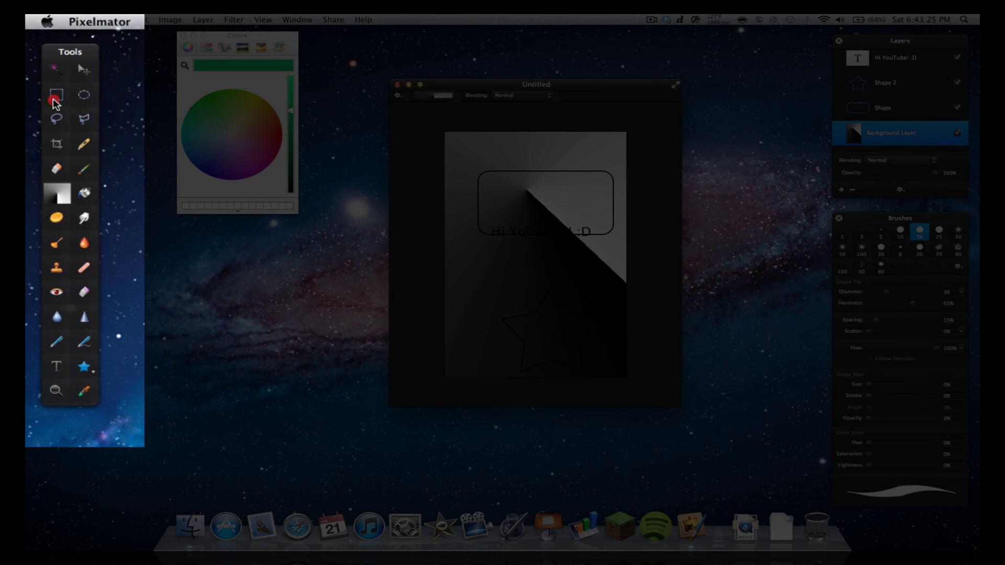
{"action": "left_click_drag", "start_coordinate": [447, 213], "coordinate": [544, 278]}
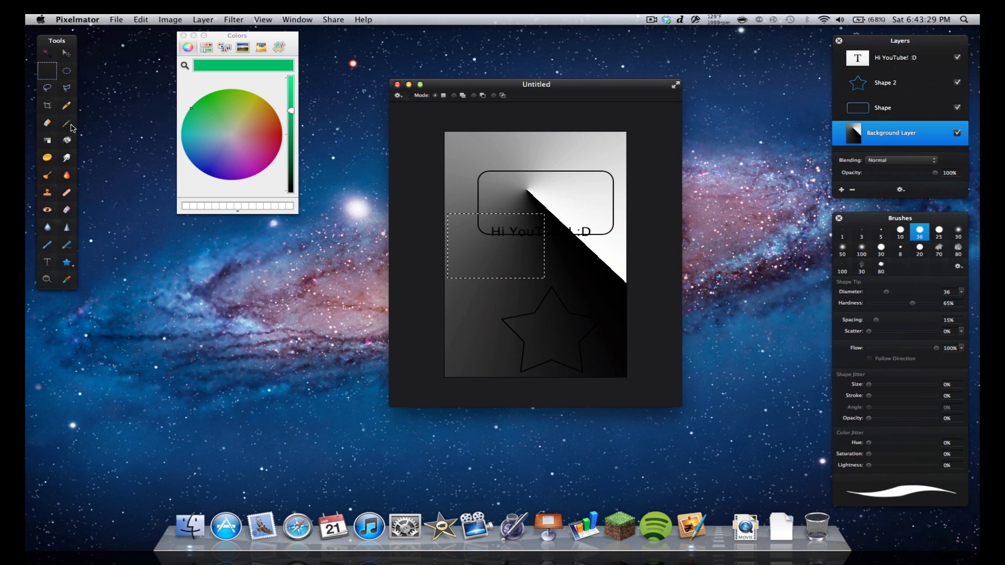
{"action": "left_click", "coordinate": [67, 106]}
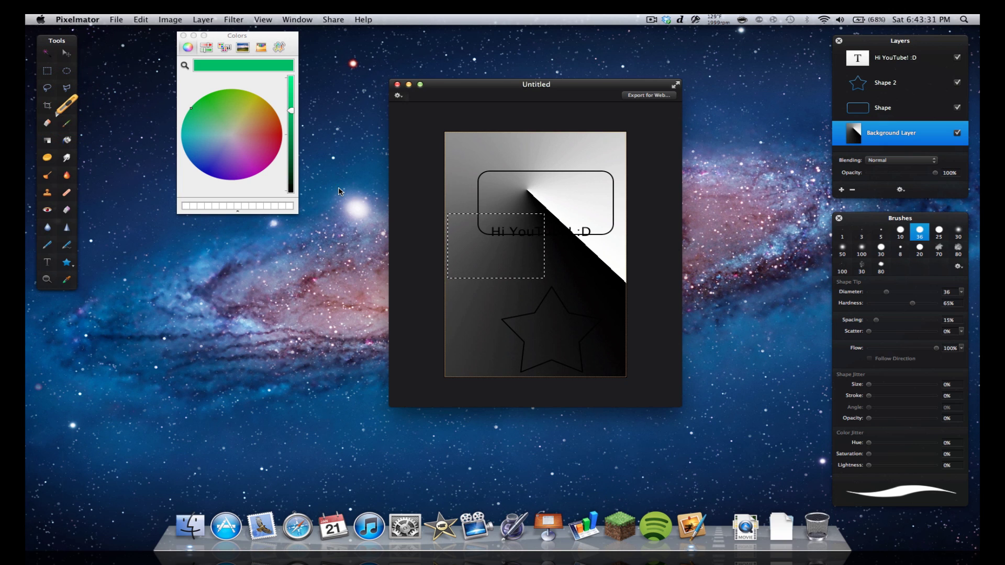
{"action": "left_click", "coordinate": [504, 161]}
{"action": "left_click_drag", "start_coordinate": [504, 211], "coordinate": [610, 207]}
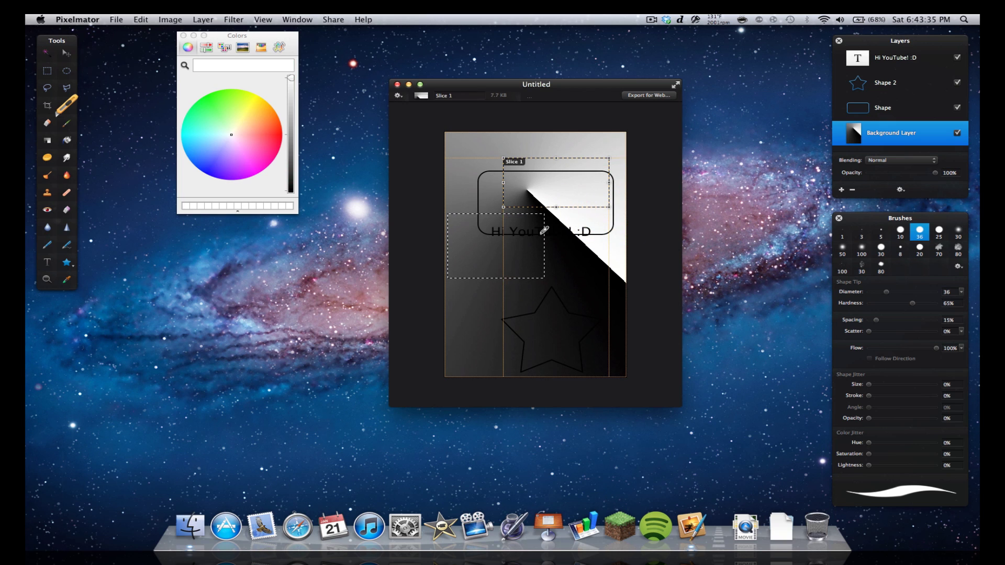
{"action": "left_click", "coordinate": [45, 177]}
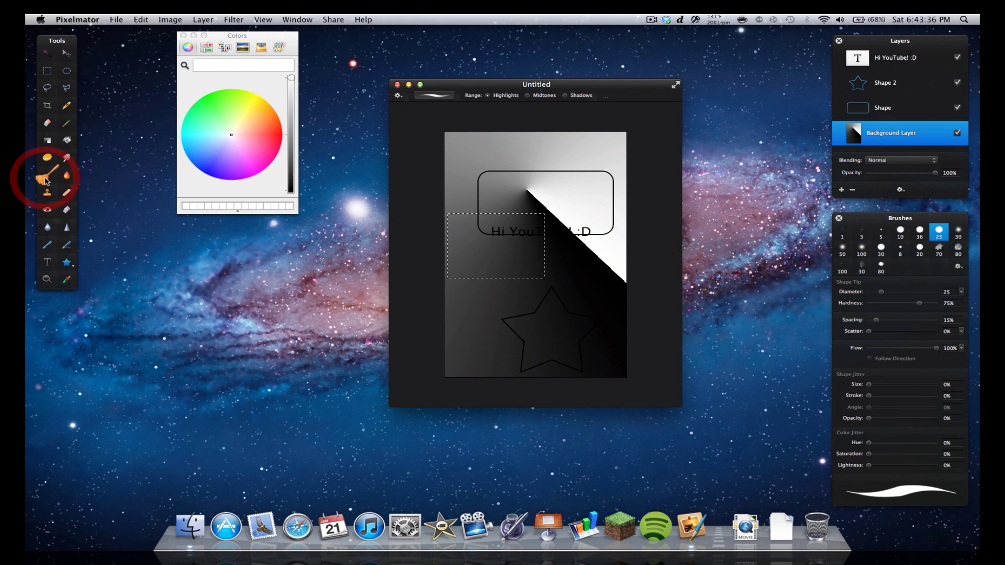
{"action": "left_click", "coordinate": [50, 56]}
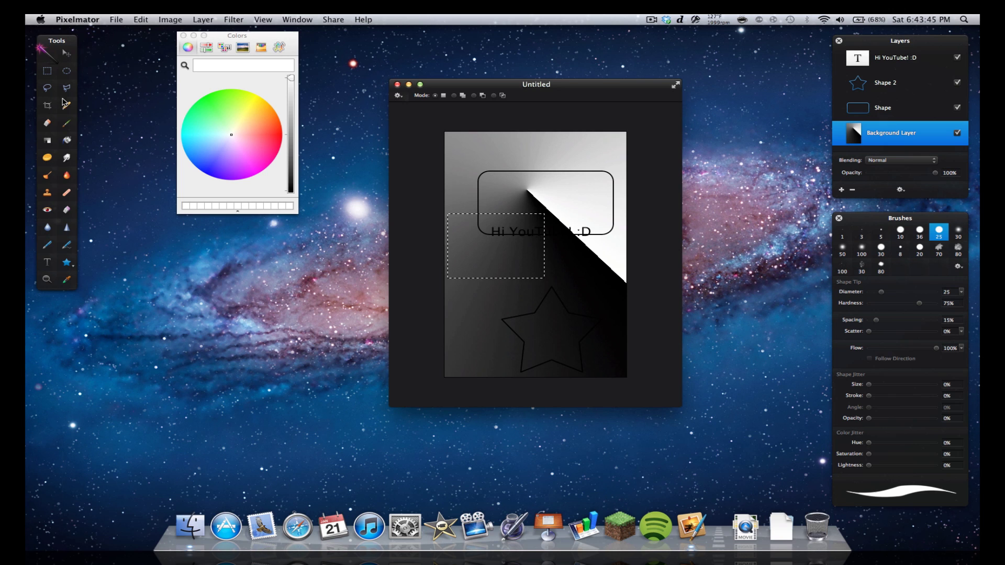